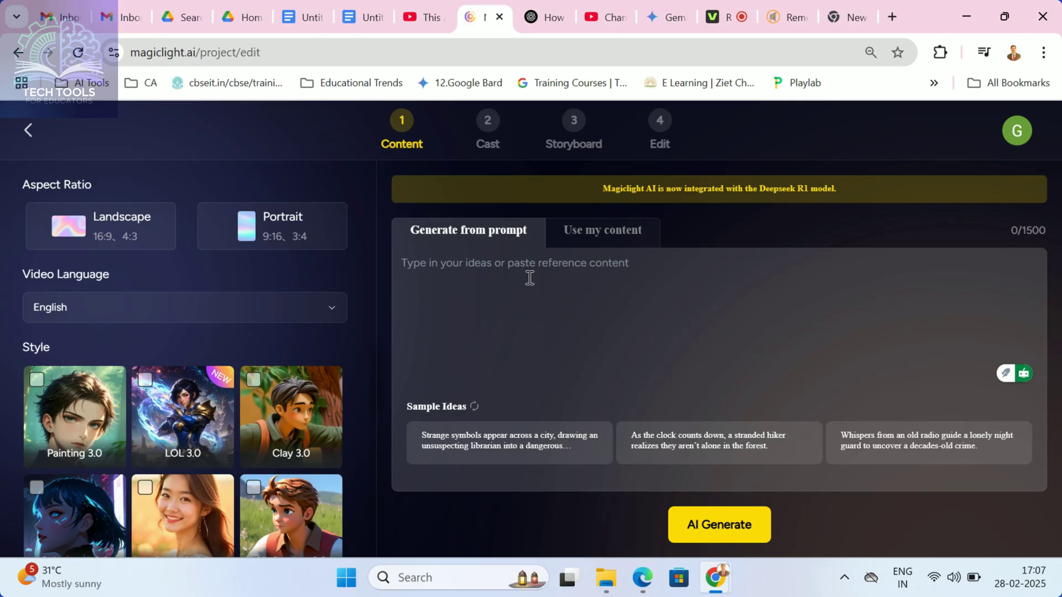
Step: Switch back and forth twice between the Use my content and Generate from prompt tabs
left_click(590, 245)
left_click(460, 249)
left_click(593, 240)
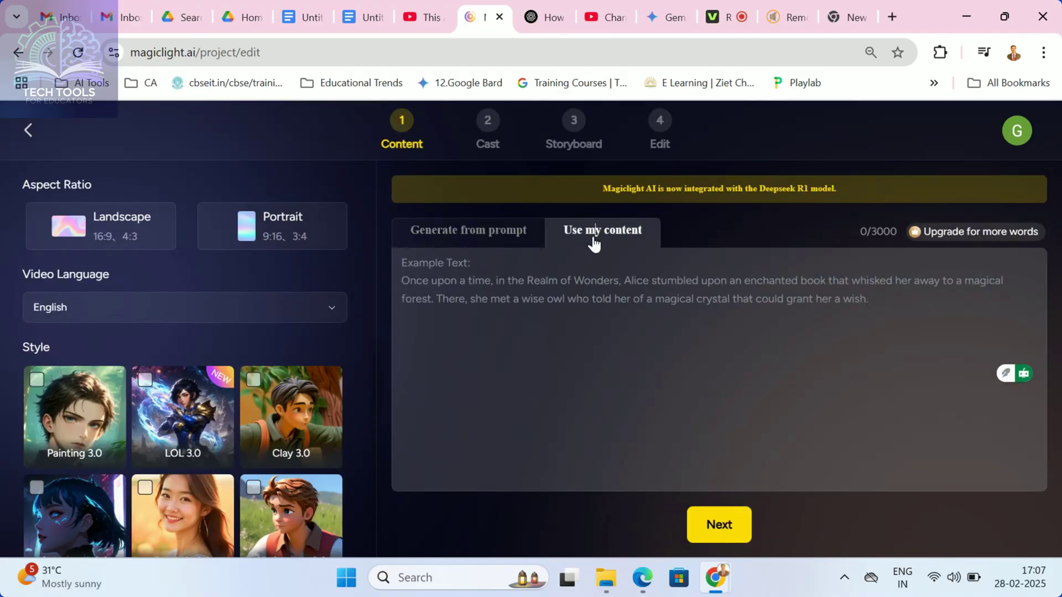
left_click(456, 241)
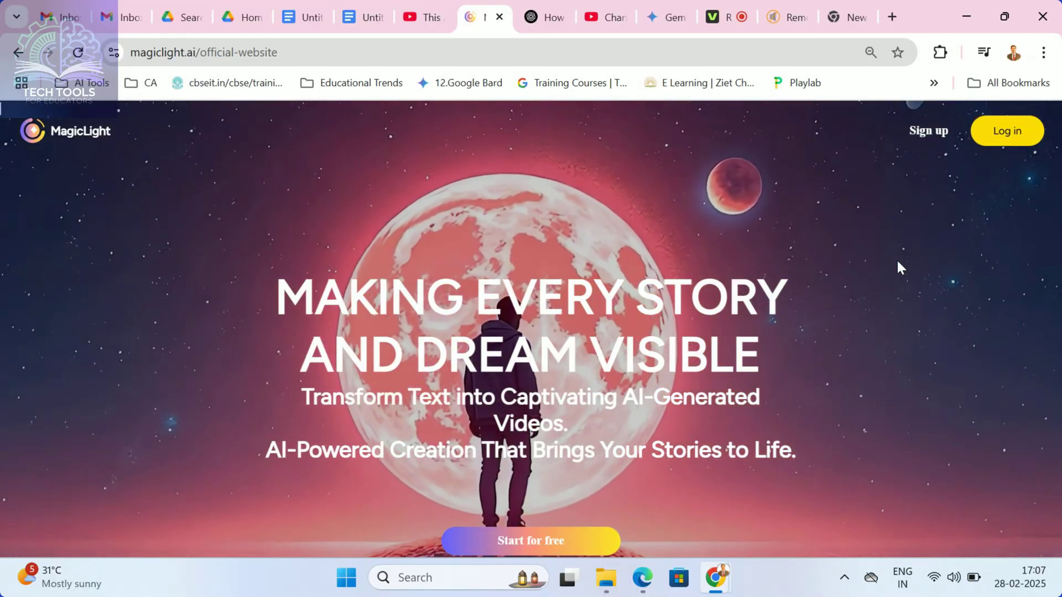
scroll(896, 261, "down", 5)
scroll(897, 268, "down", 4)
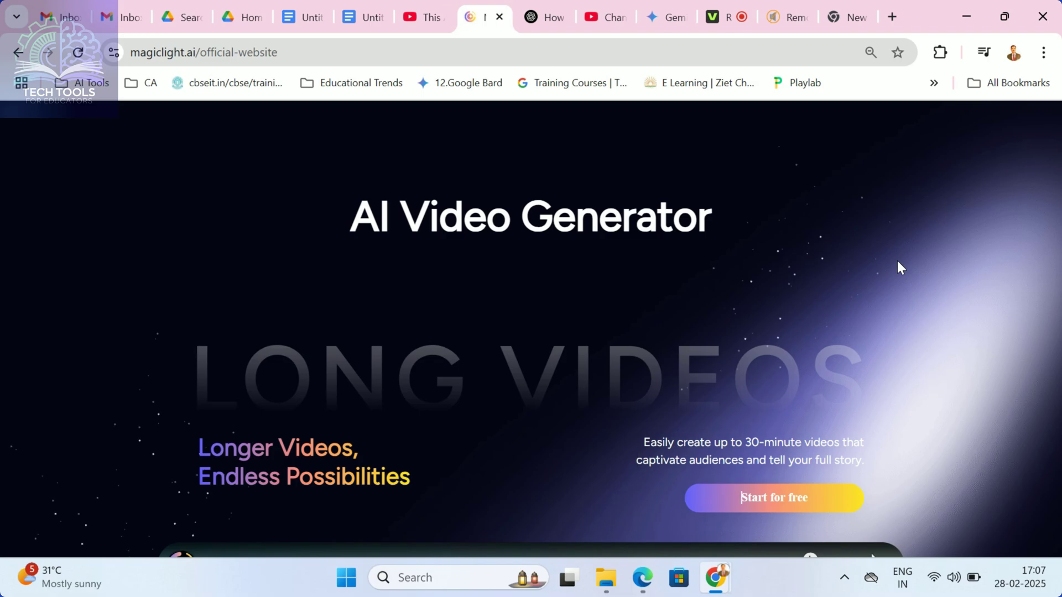
scroll(898, 268, "down", 5)
scroll(898, 267, "down", 2)
scroll(897, 261, "down", 1)
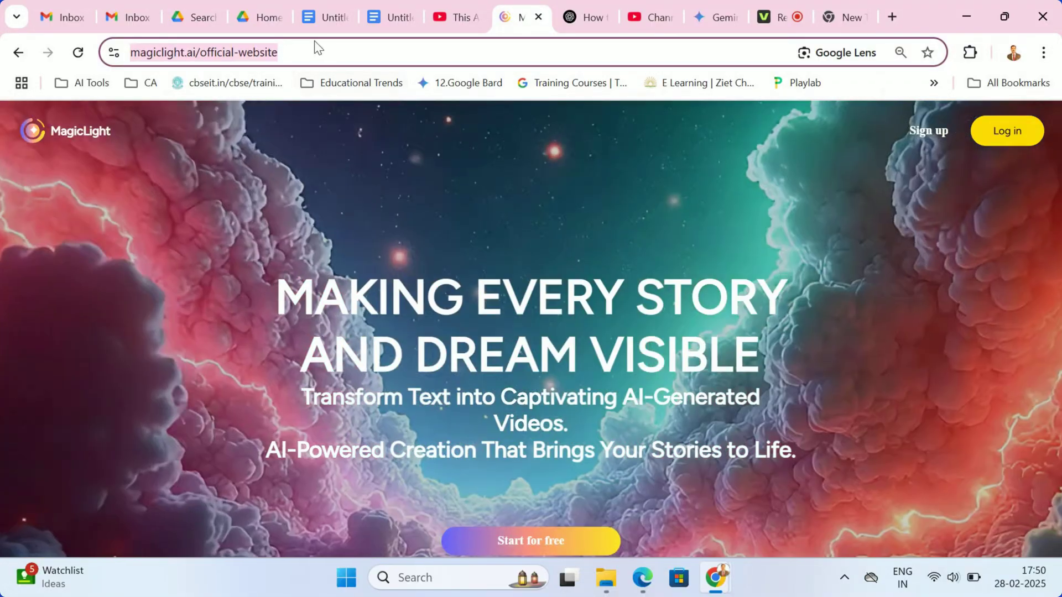
Step: Trim the web address back to magiclight.ai, load the main site and open Log in
left_click(315, 42)
key("BackSpace")
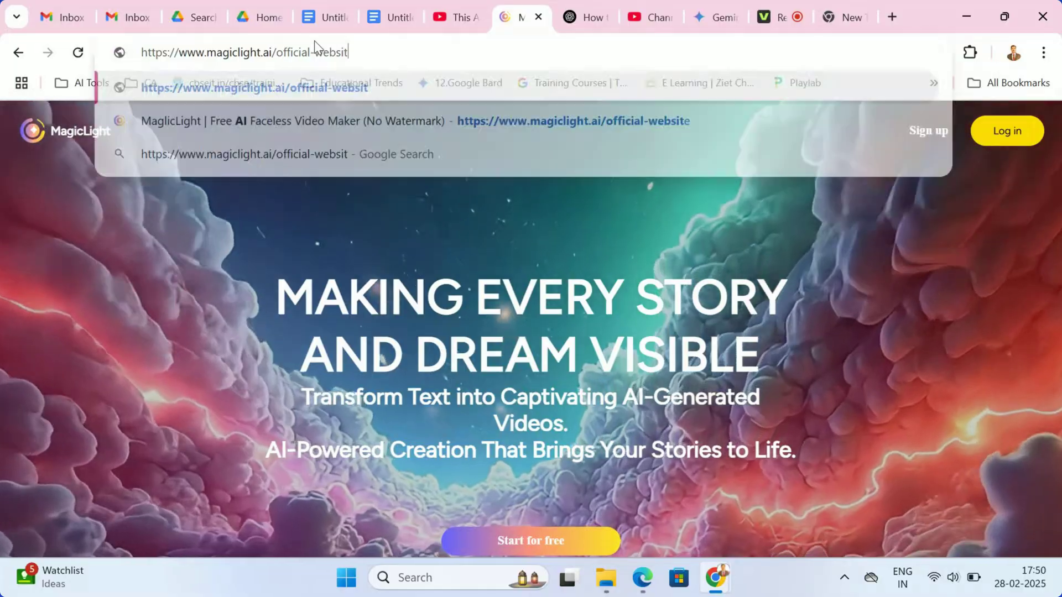
key("BackSpace")
key("BackSpace")
key("BackSpace")
key("BackSpace")
key("BackSpace")
key("BackSpace")
key("BackSpace")
key("BackSpace")
key("BackSpace")
key("BackSpace")
key("BackSpace")
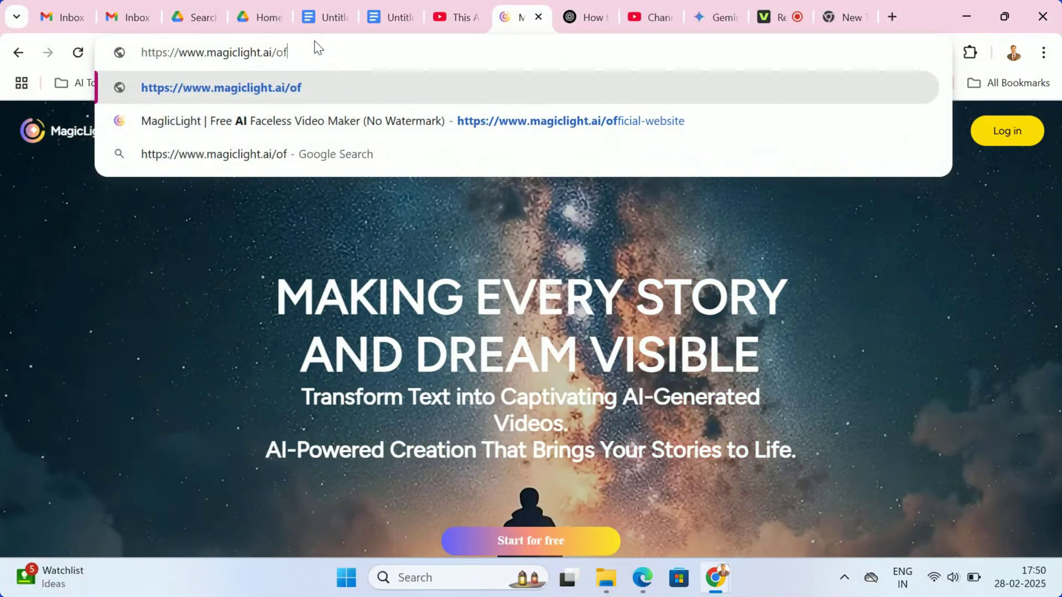
key("BackSpace")
key("BackSpace")
key("BackSpace")
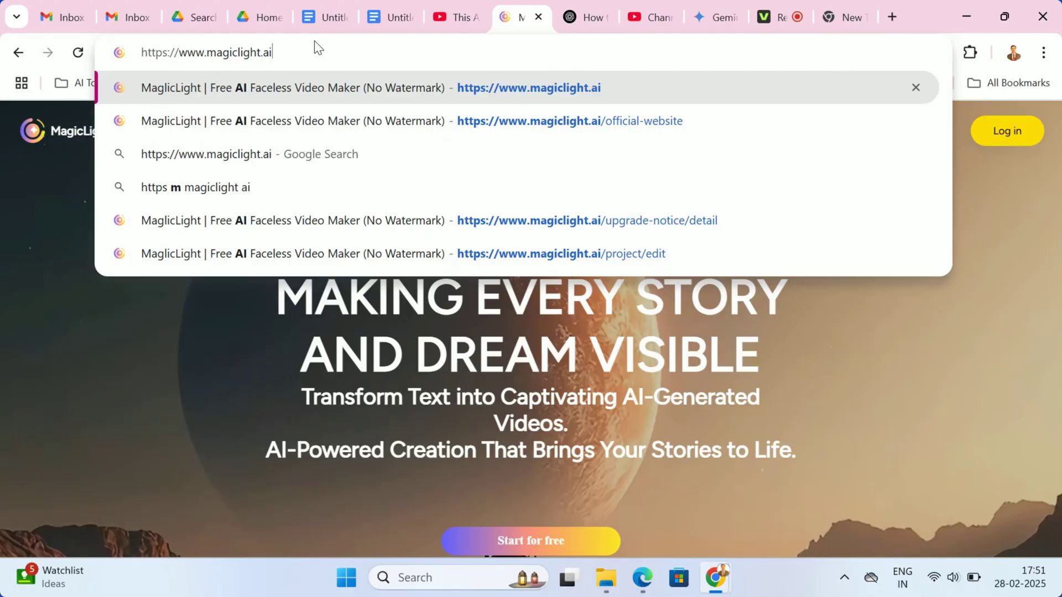
key("Return")
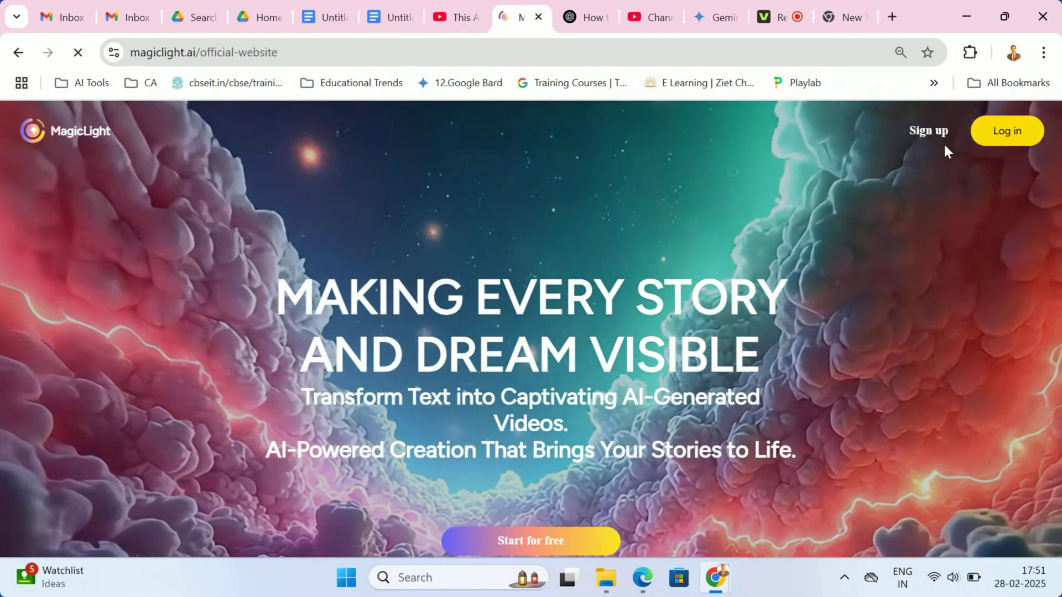
left_click(918, 131)
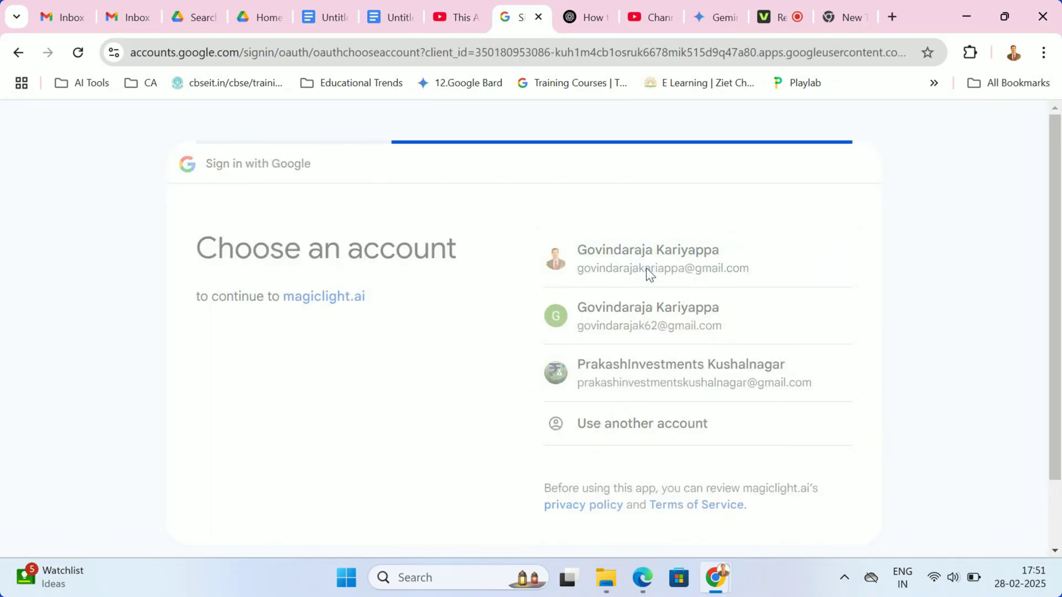
Step: Sign in with Google and answer that the videos are for education
left_click(647, 268)
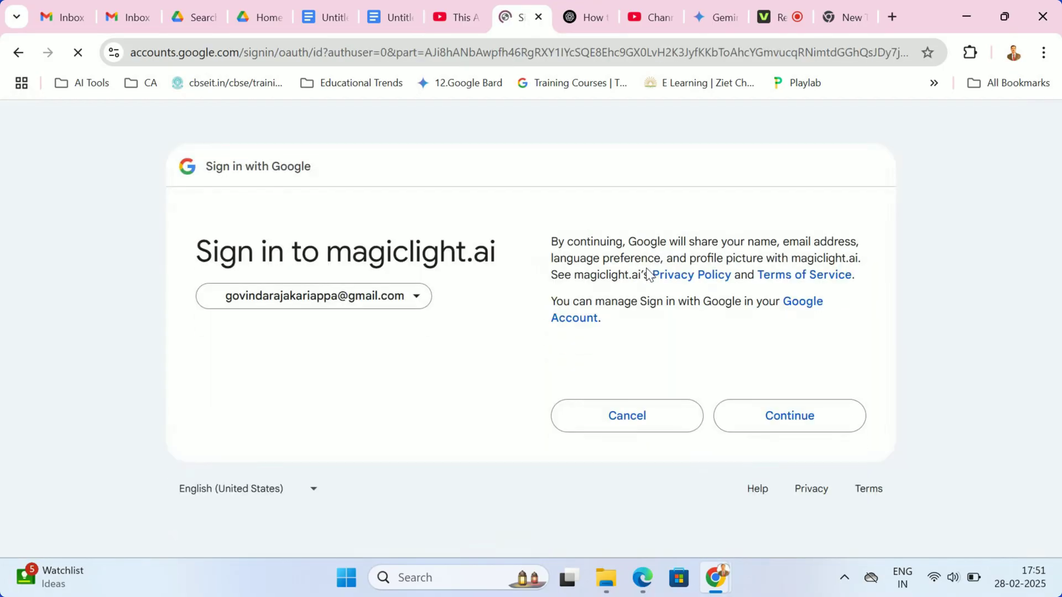
left_click(778, 414)
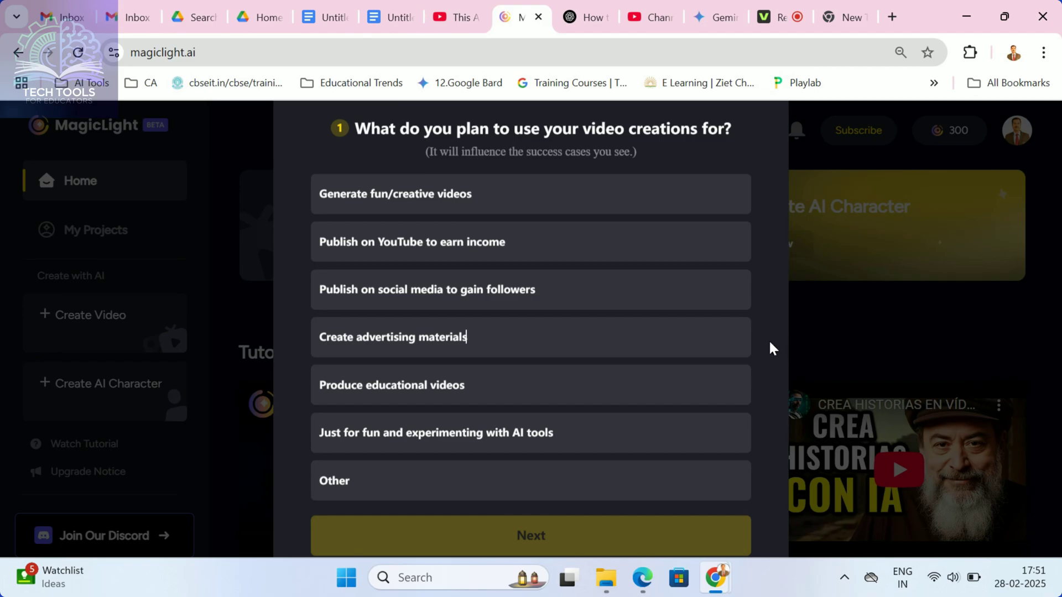
left_click(405, 373)
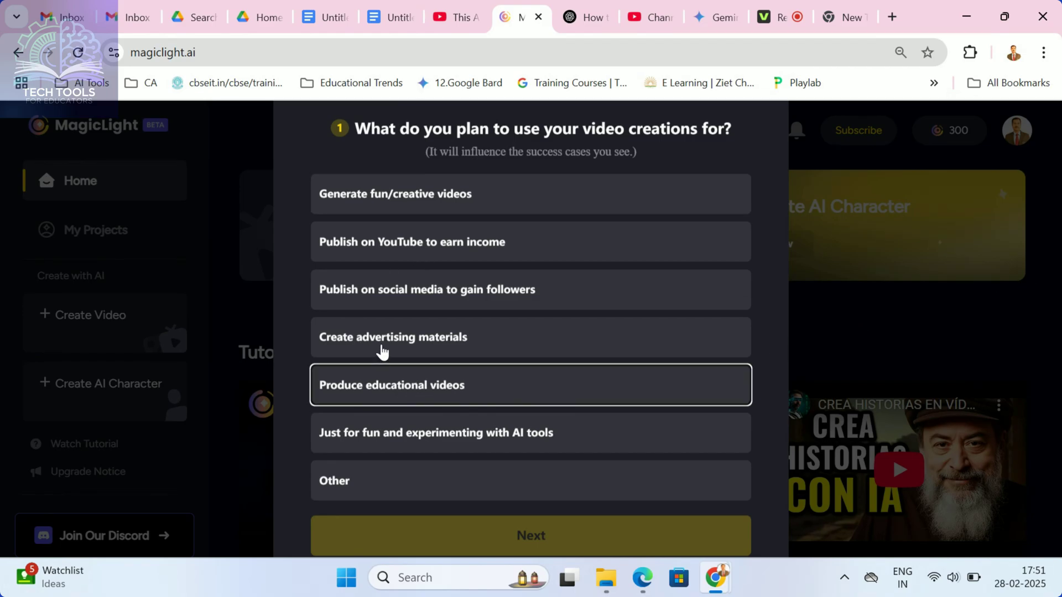
left_click(533, 537)
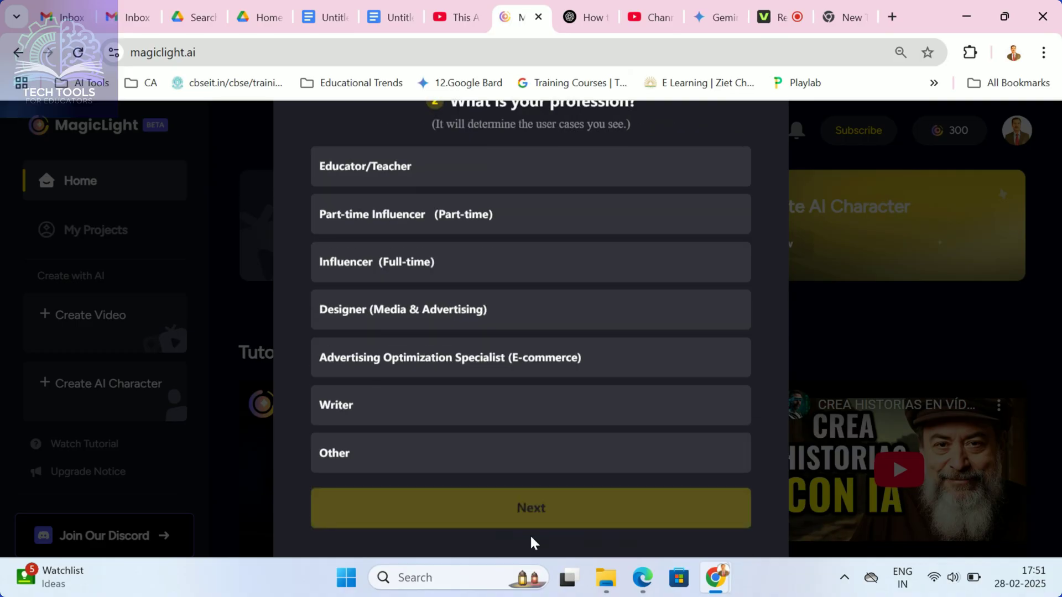
Step: Choose Educator/Teacher and a publishing frequency, then submit the onboarding survey
left_click(386, 178)
left_click(501, 516)
left_click(372, 213)
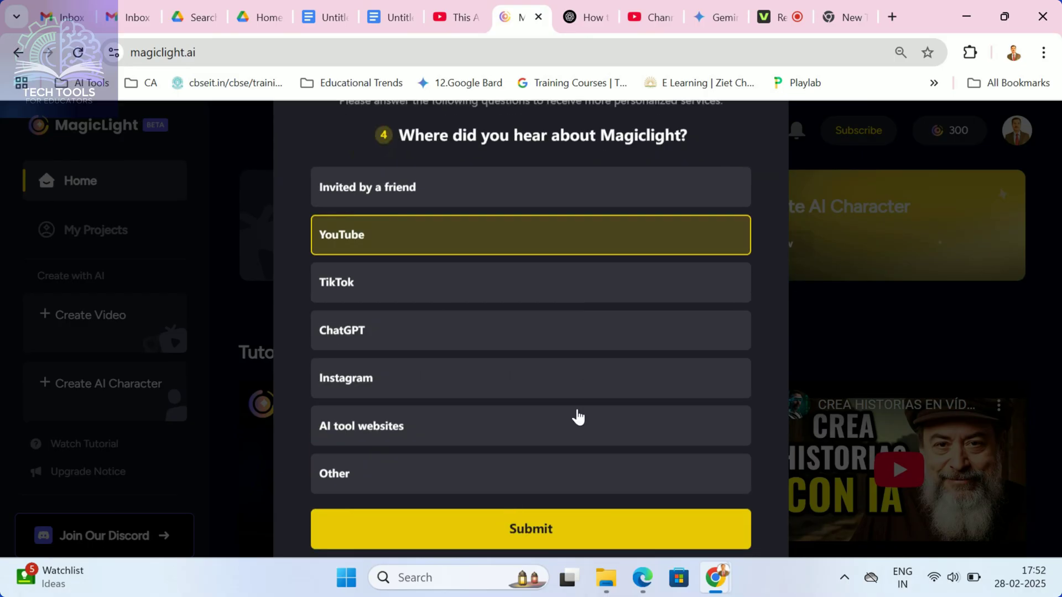
left_click(520, 533)
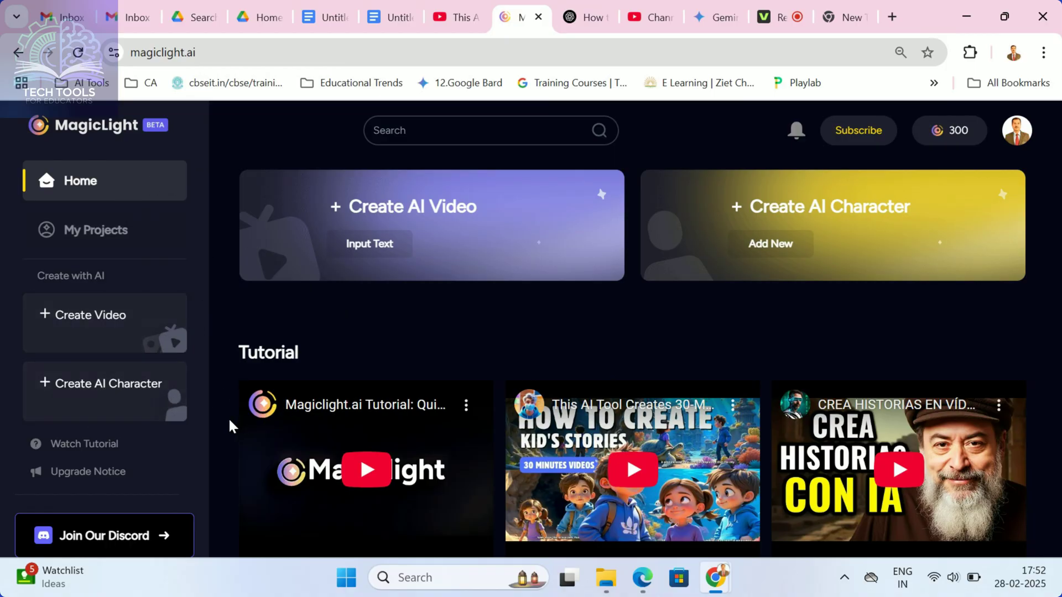
scroll(227, 417, "down", 5)
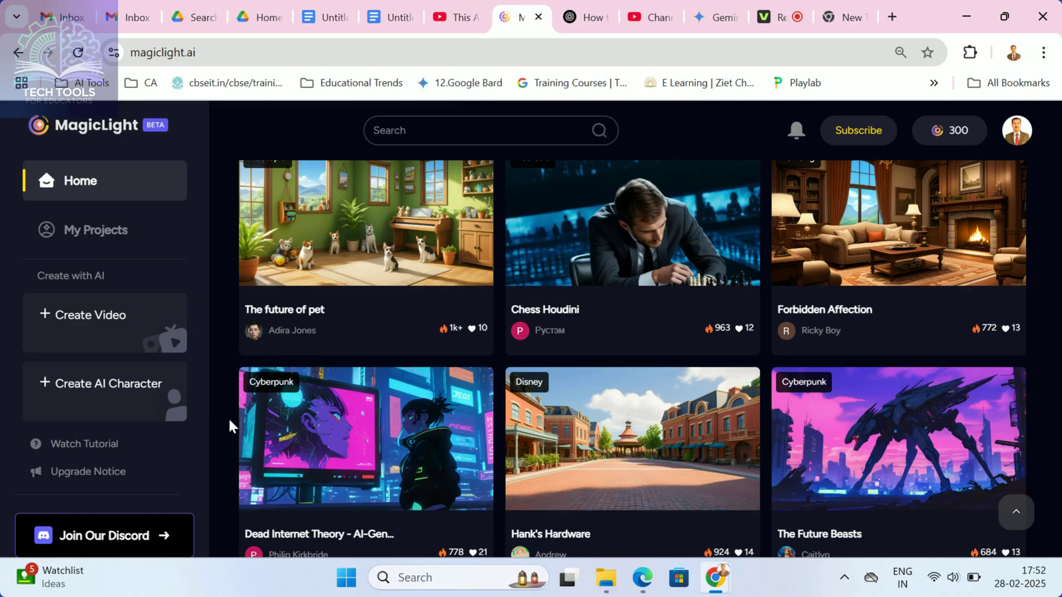
scroll(228, 418, "down", 1)
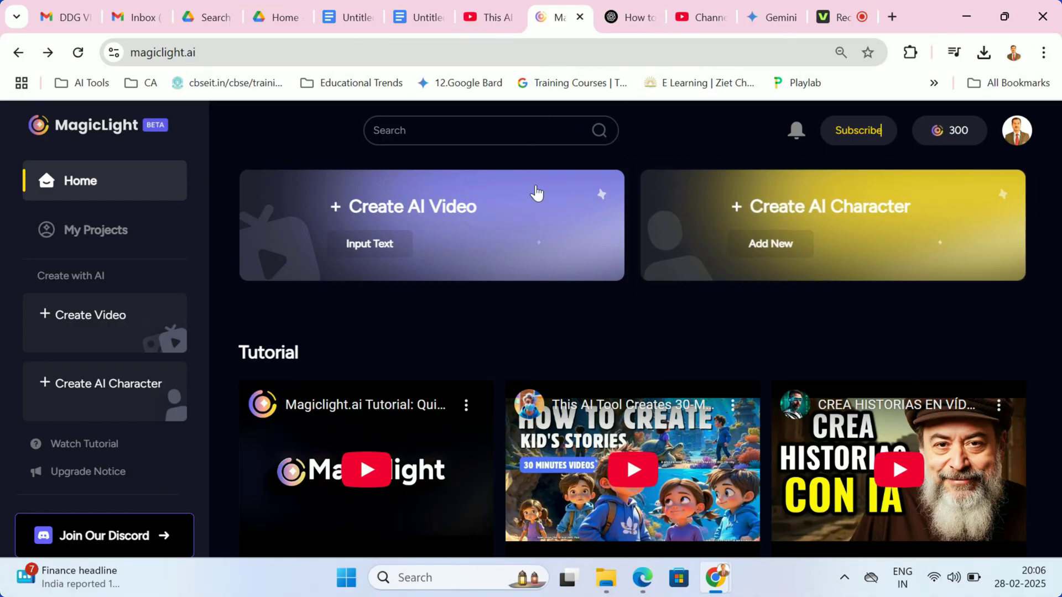
Step: Start a new AI video, check Use my content, and paste a story prompt before switching to ChatGPT
left_click(437, 205)
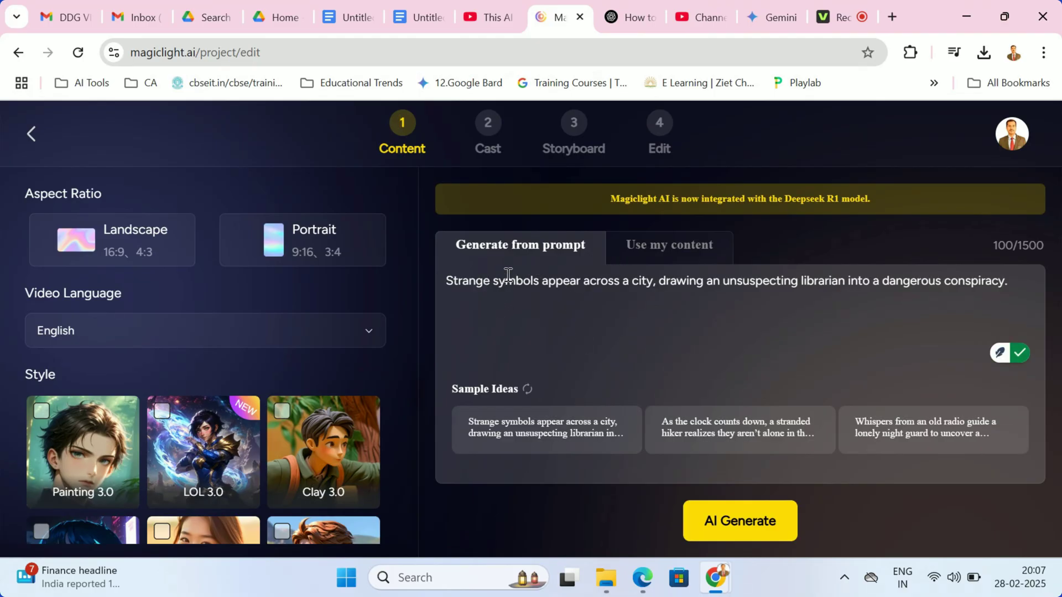
left_click(661, 255)
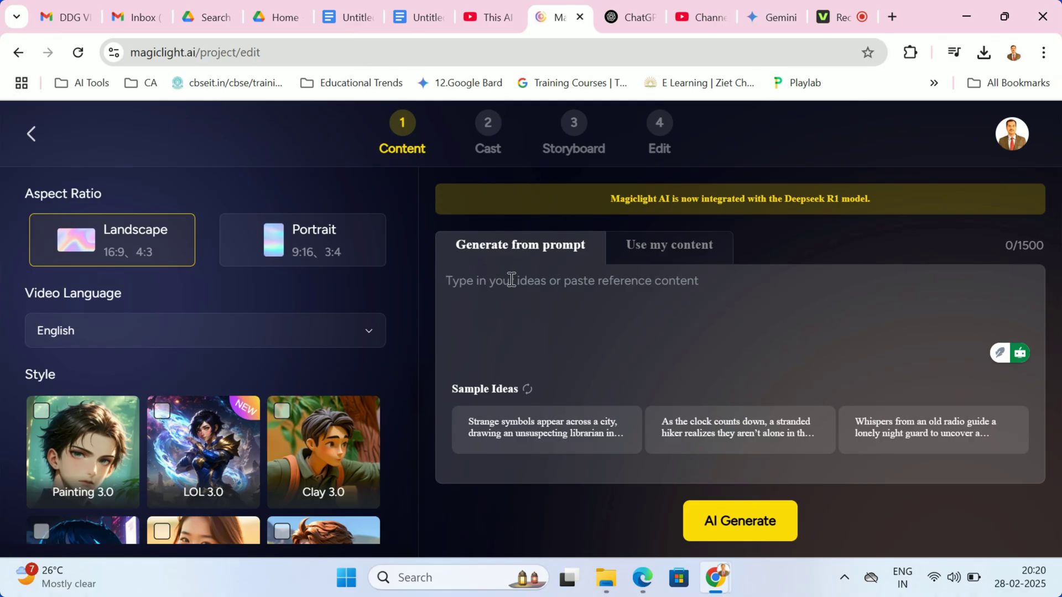
left_click(511, 280)
type("Strange symbols appear across a city, drawing an unsuspecting librarian into a dangerous conspiracy.")
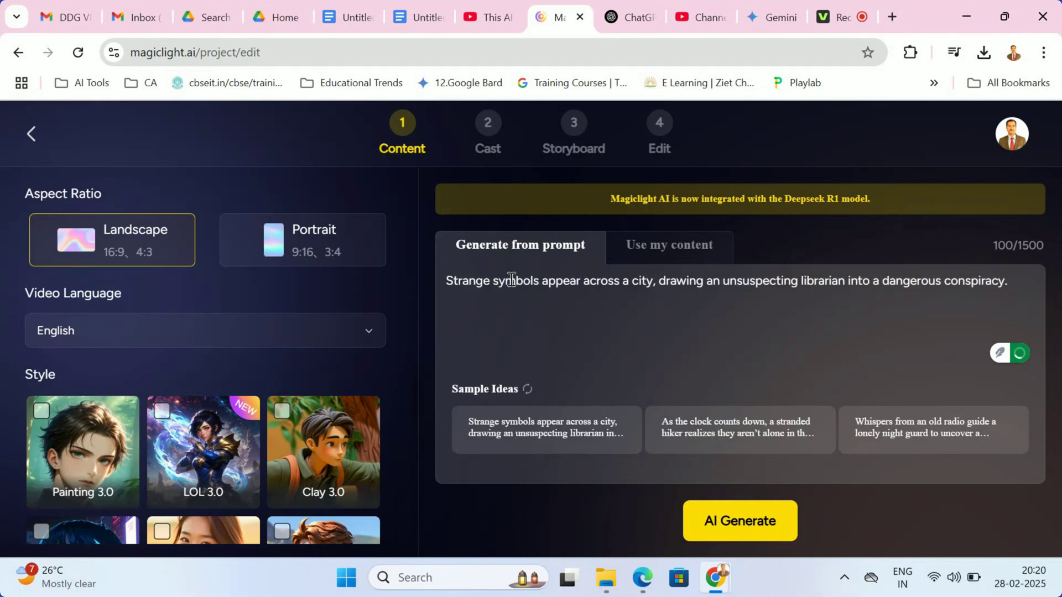
key("ctrl+Tab")
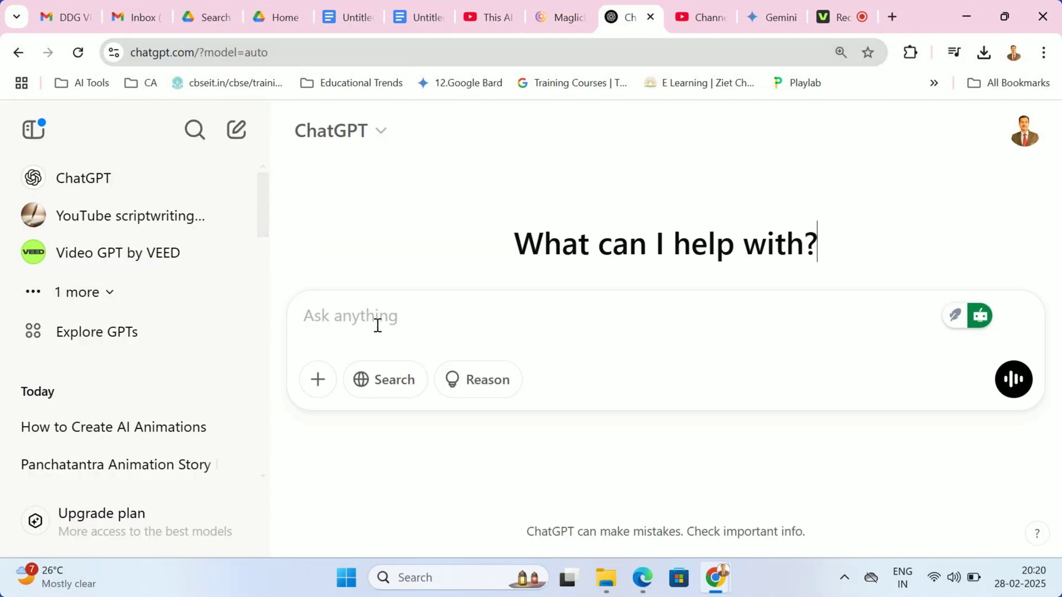
Step: Paste the request for an animated 7th-grade photosynthesis video into ChatGPT and send it
left_click(338, 318)
type("Create an animated video explaining photosynthesis for 7th graders with engaging visuals and simple narration.")
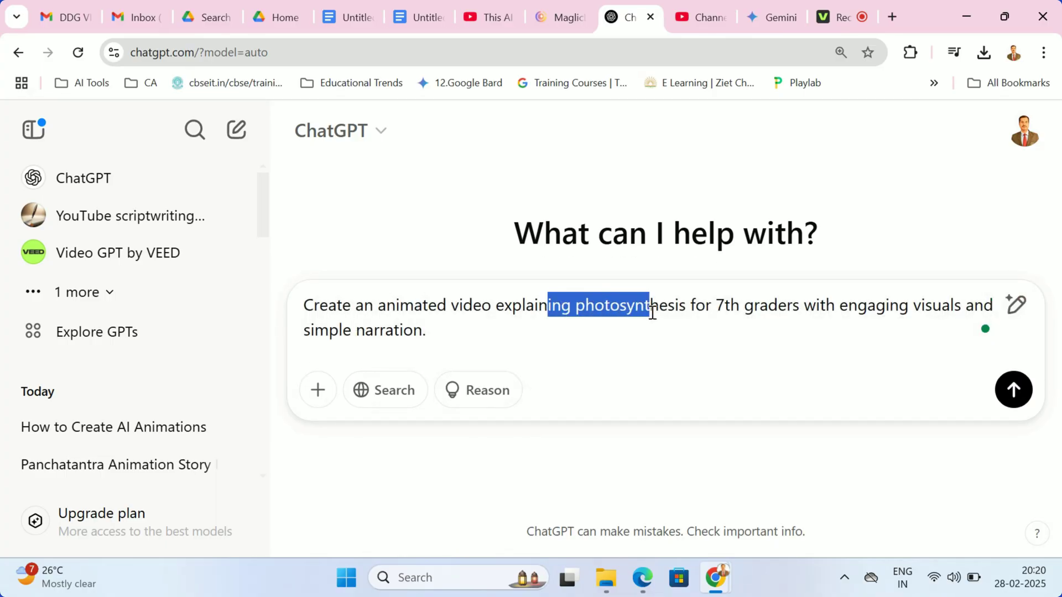
left_click_drag(546, 308, 707, 307)
left_click(753, 366)
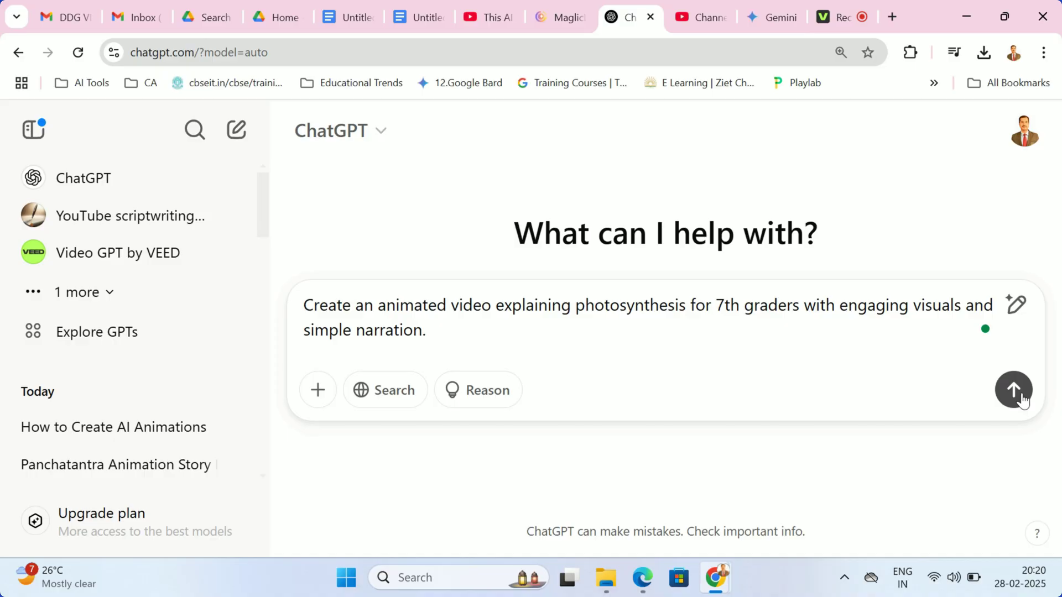
left_click(1022, 396)
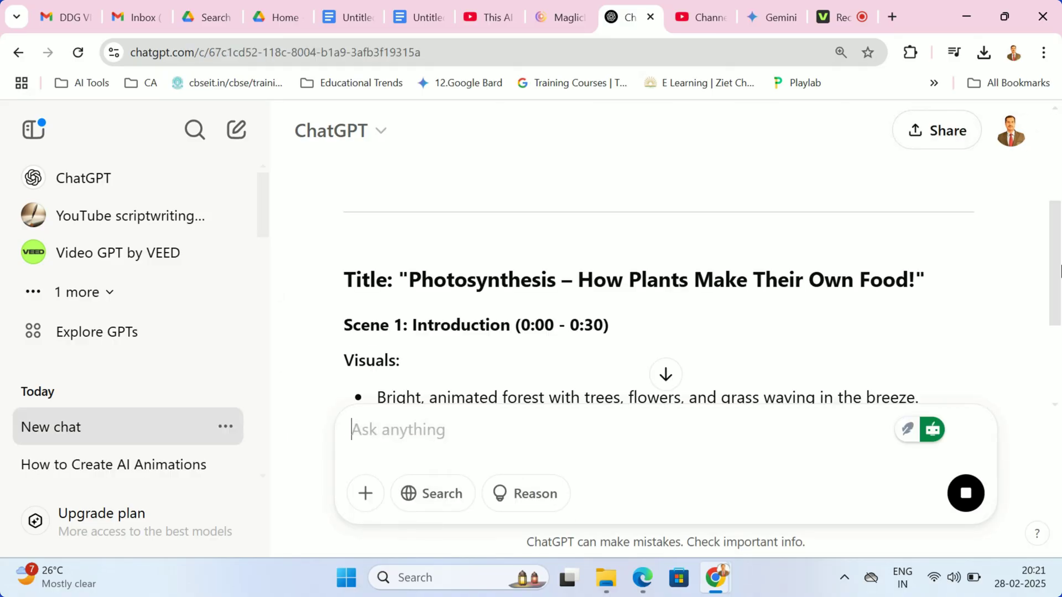
scroll(1061, 271, "down", 1)
scroll(1060, 348, "down", 3)
scroll(1060, 498, "down", 3)
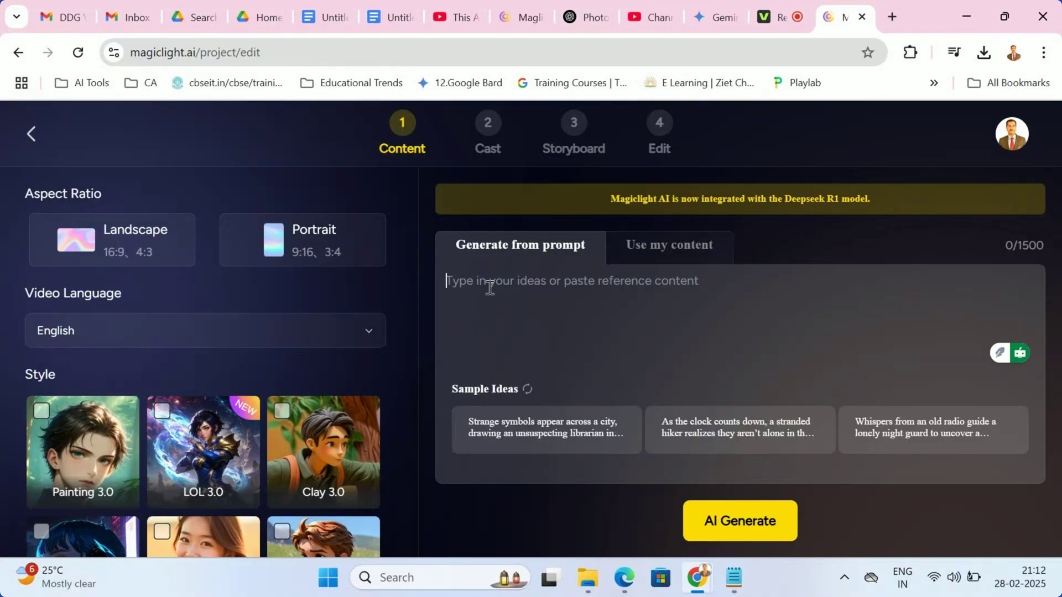
Step: Return to Generate from prompt and paste the 7th-grade photosynthesis video request into the prompt box
left_click(665, 248)
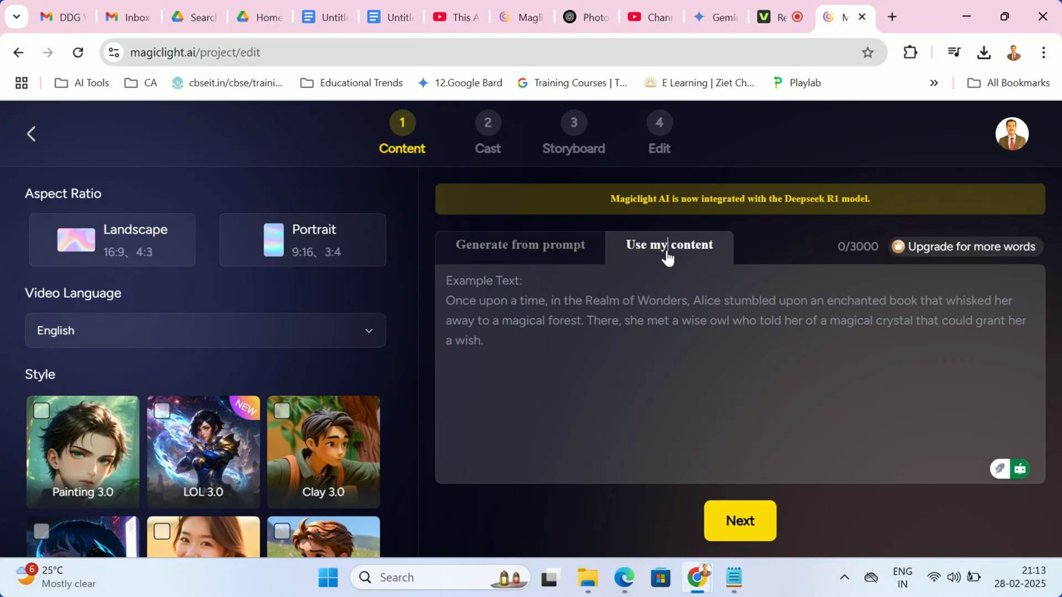
left_click(508, 249)
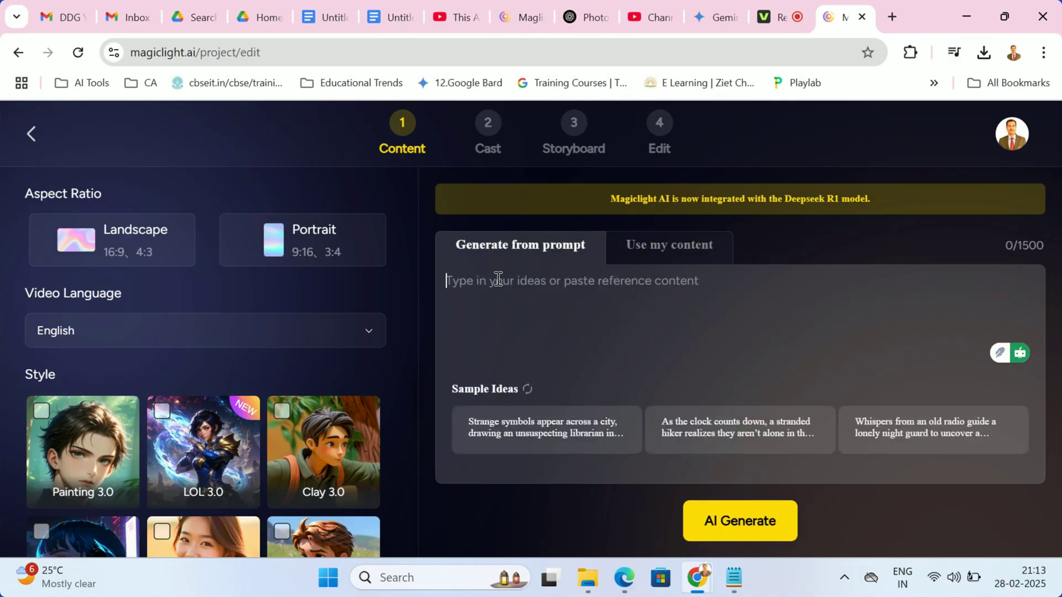
type("Create an animated video explaining photosynthesis for 7th graders with engaging visuals and simple narration")
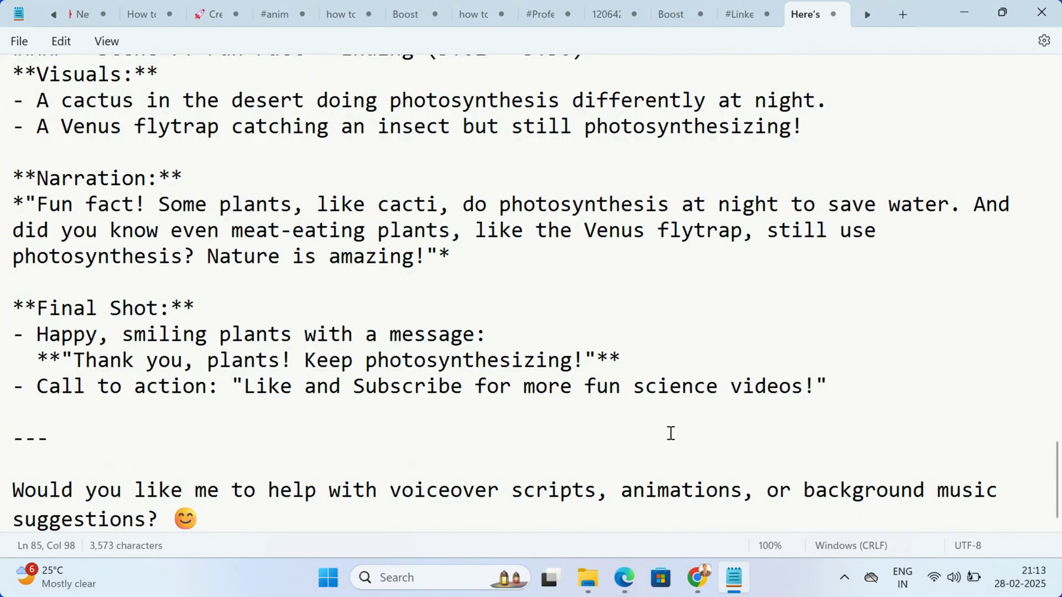
Step: Select the entire photosynthesis script in Notepad with Ctrl+A
key("ctrl+a")
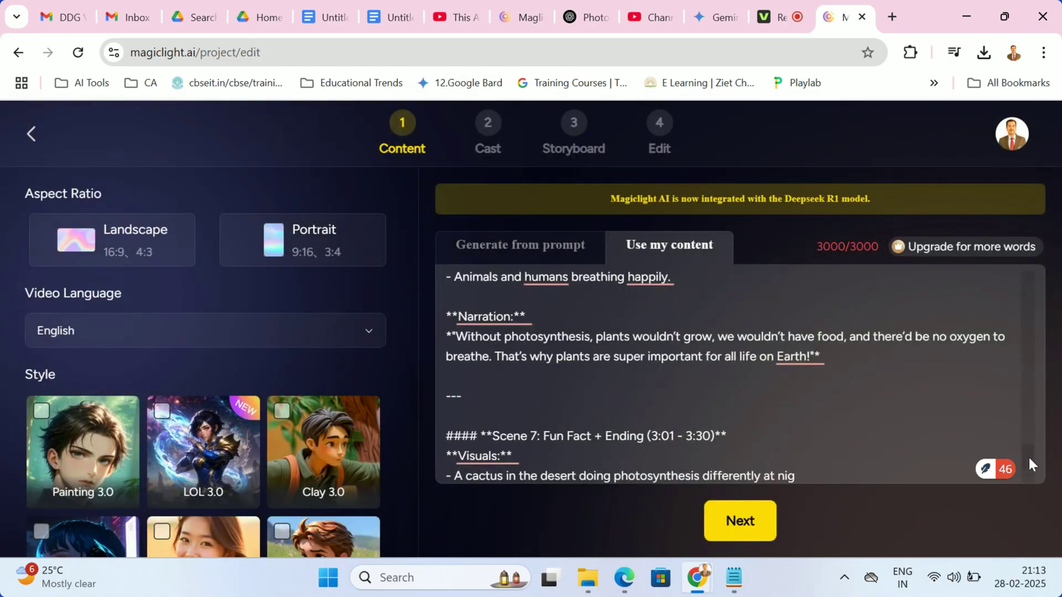
mouse_move(1029, 464)
left_mouse_down()
mouse_move(1028, 309)
mouse_move(1037, 367)
left_mouse_up()
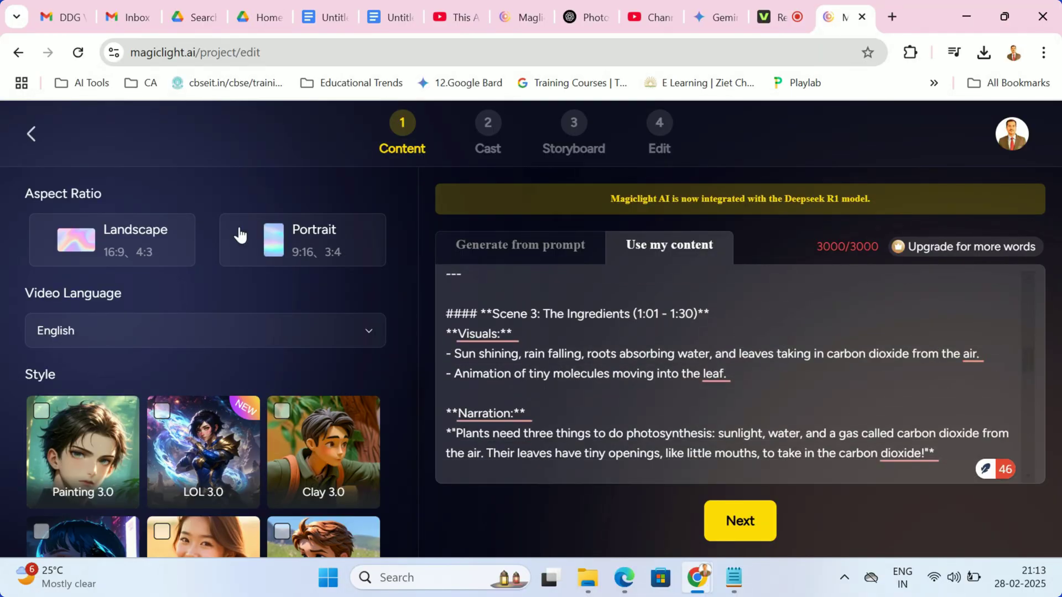
Step: Choose Landscape ratio, English narration and the 3D Cartoon 3.0 style, then split the script into shots
left_click(129, 253)
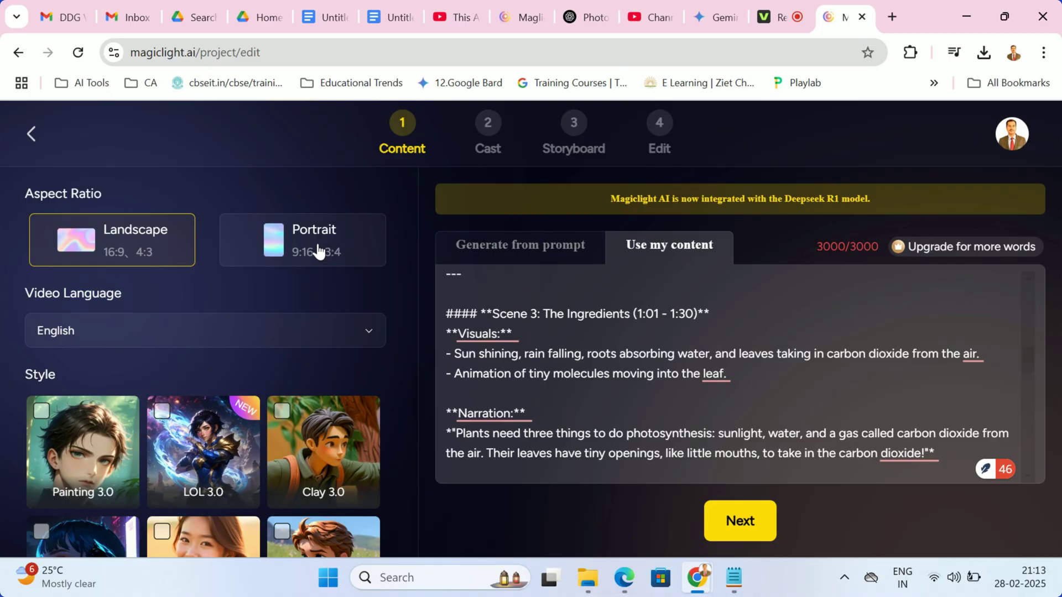
left_click(362, 332)
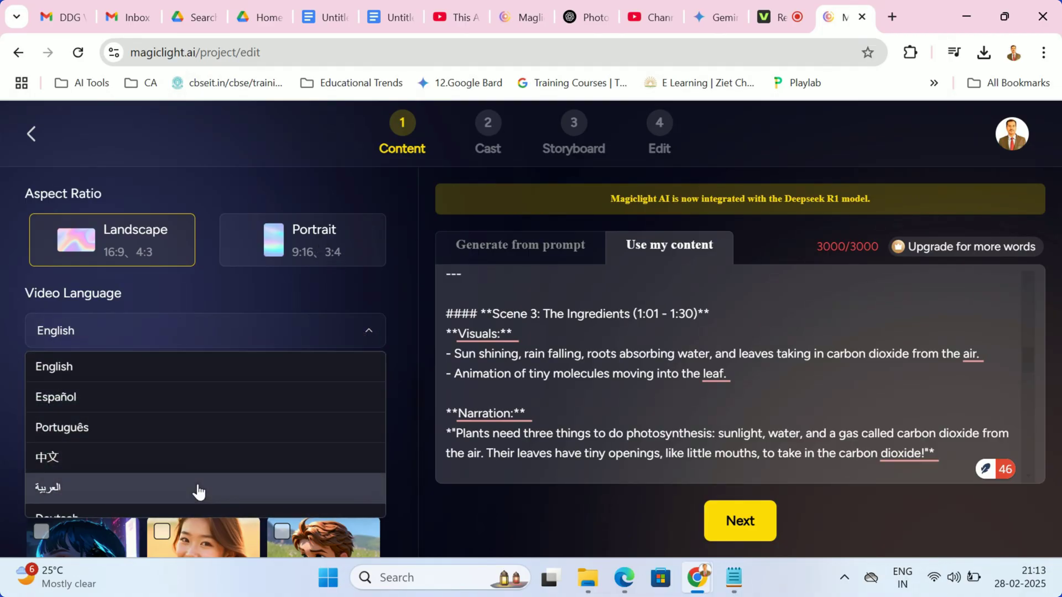
left_click(181, 375)
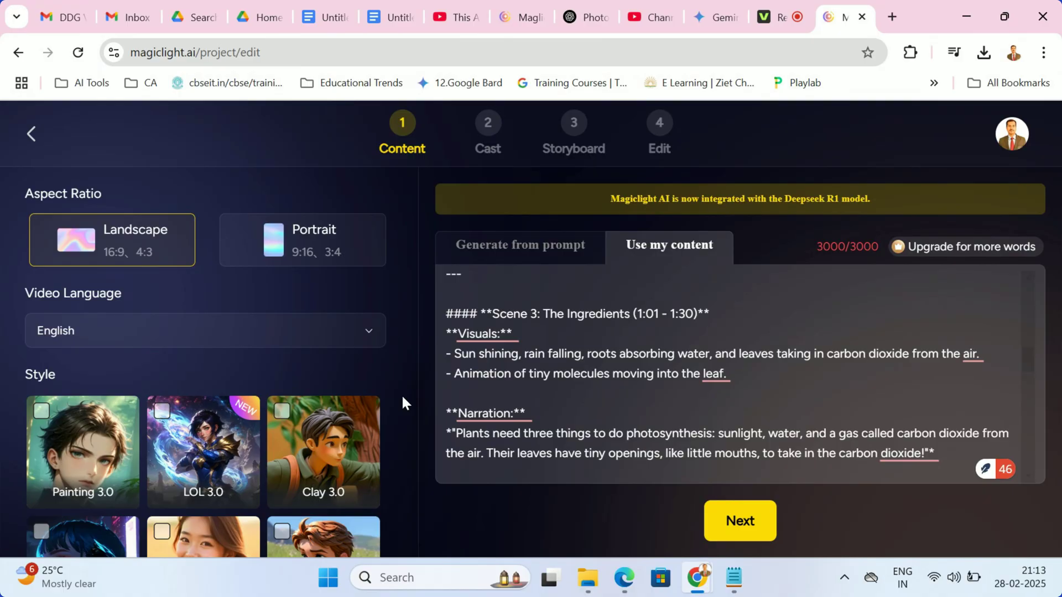
scroll(402, 403, "down", 1)
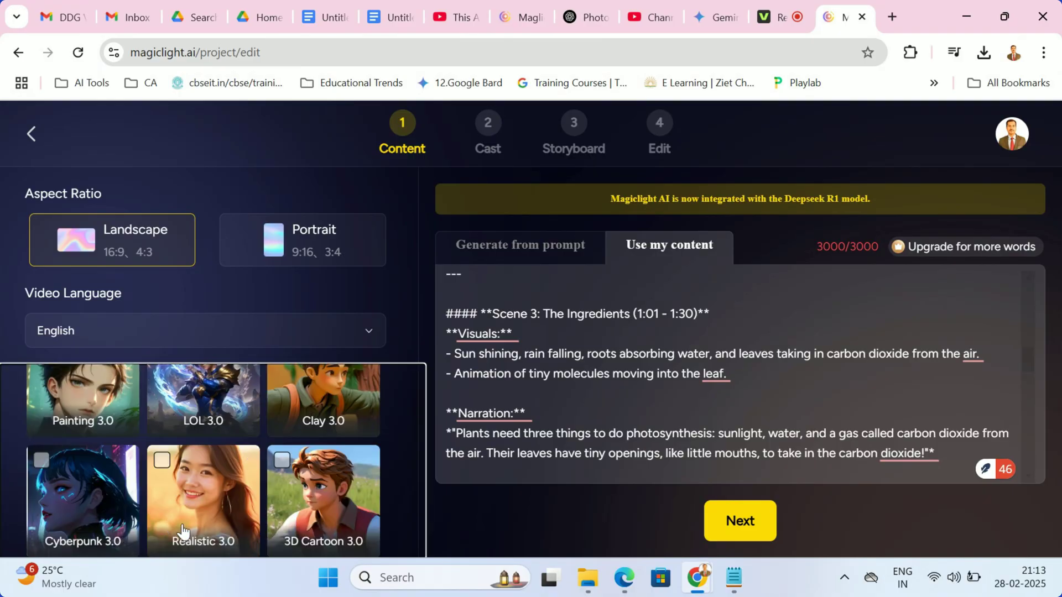
left_click(284, 469)
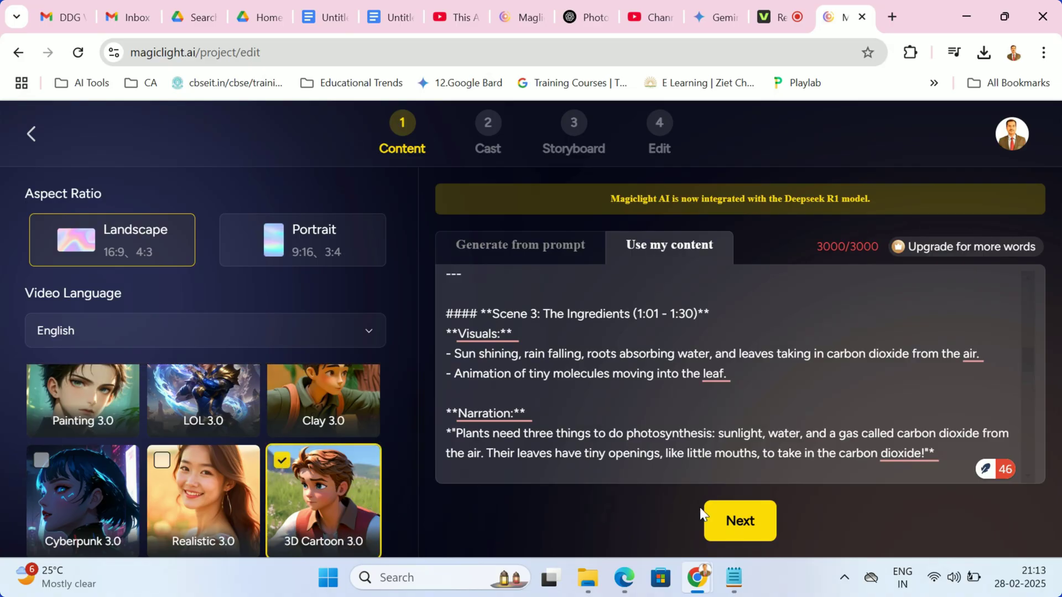
left_click(741, 523)
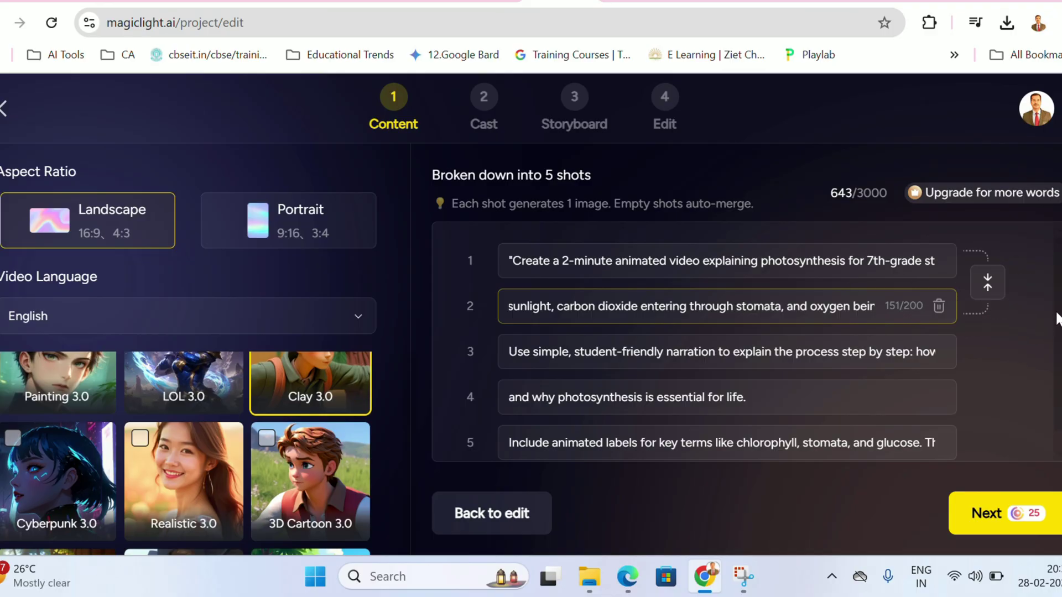
scroll(1059, 308, "down", 1)
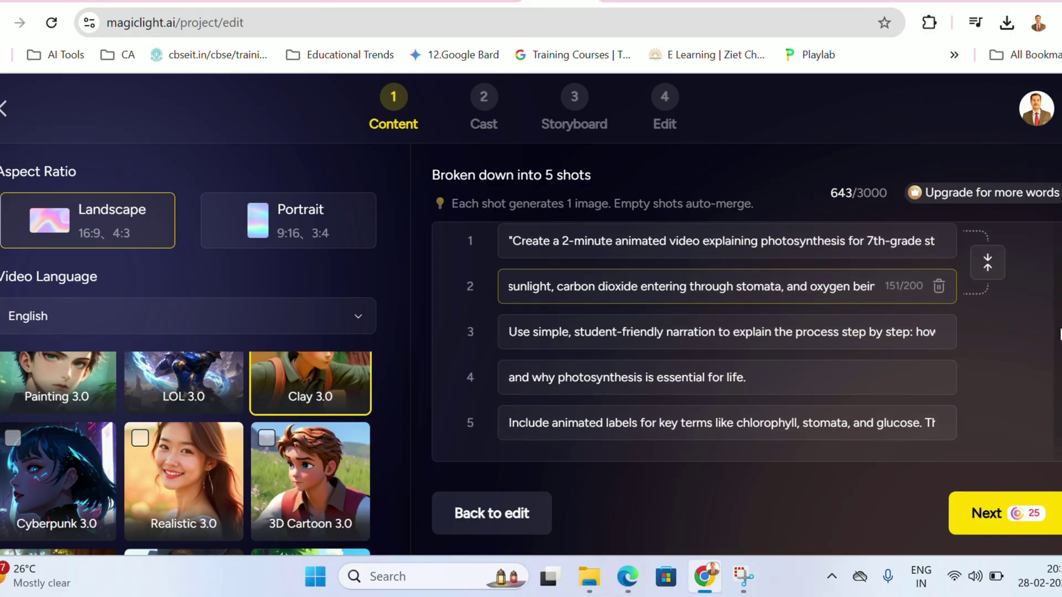
Step: Build the five-shot storyboard, step through its scenes, and return to the first scene
left_click(987, 515)
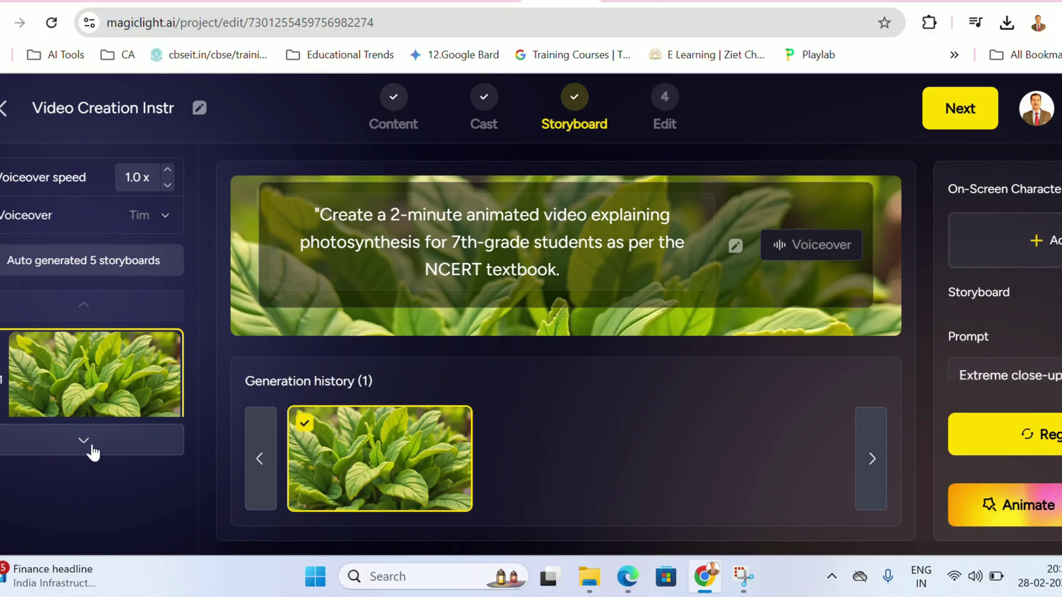
left_click(91, 448)
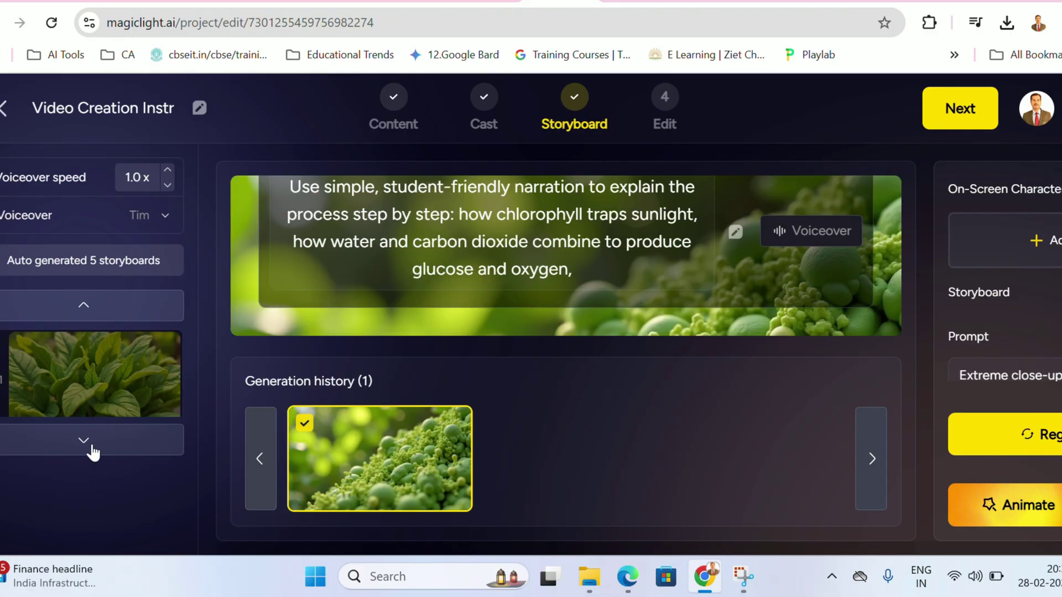
left_click(84, 440)
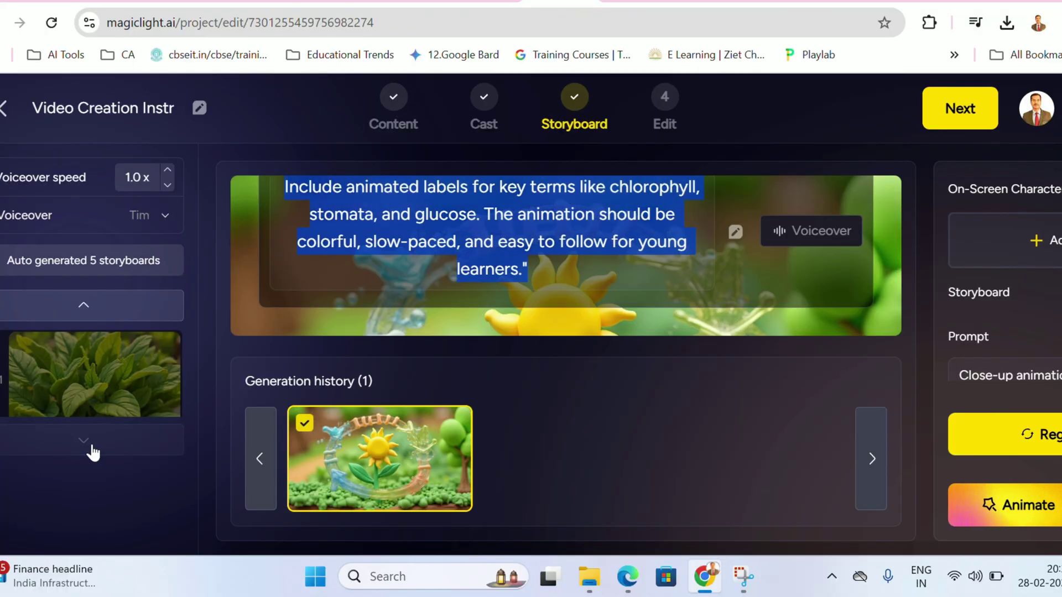
left_click(91, 452)
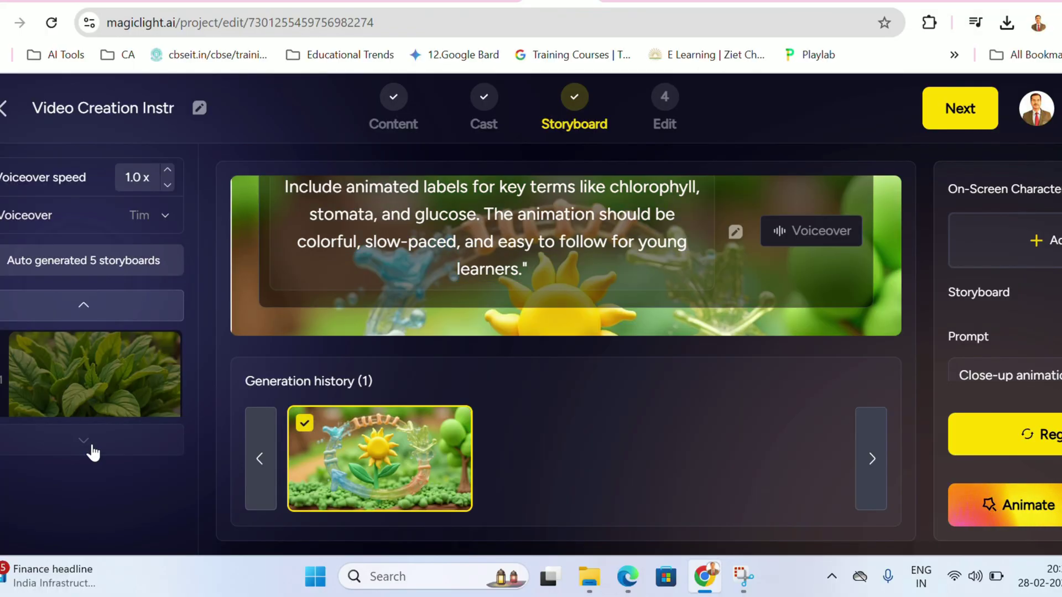
left_click(113, 318)
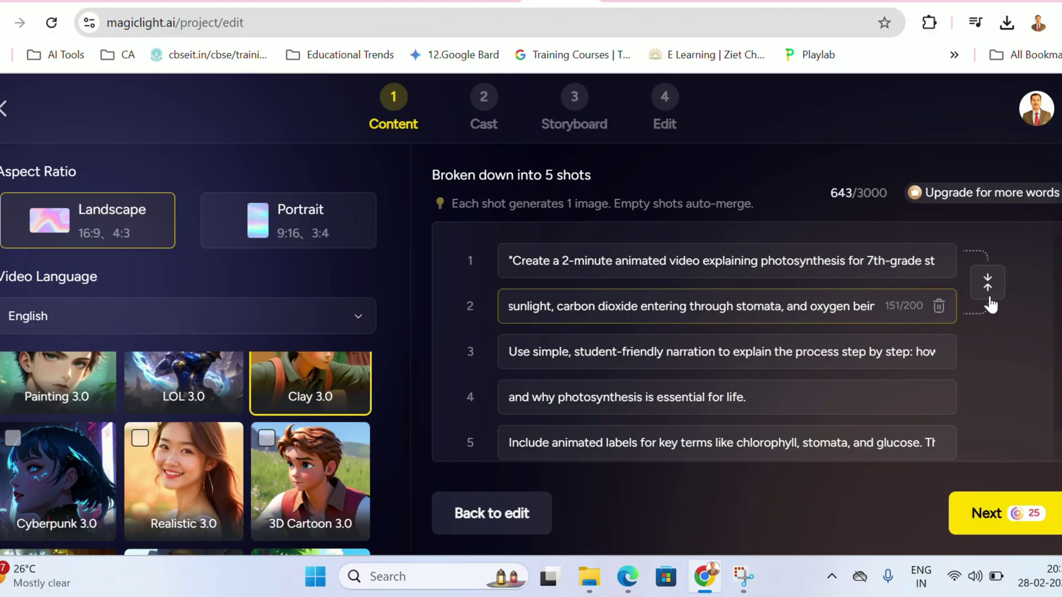
scroll(1058, 308, "down", 1)
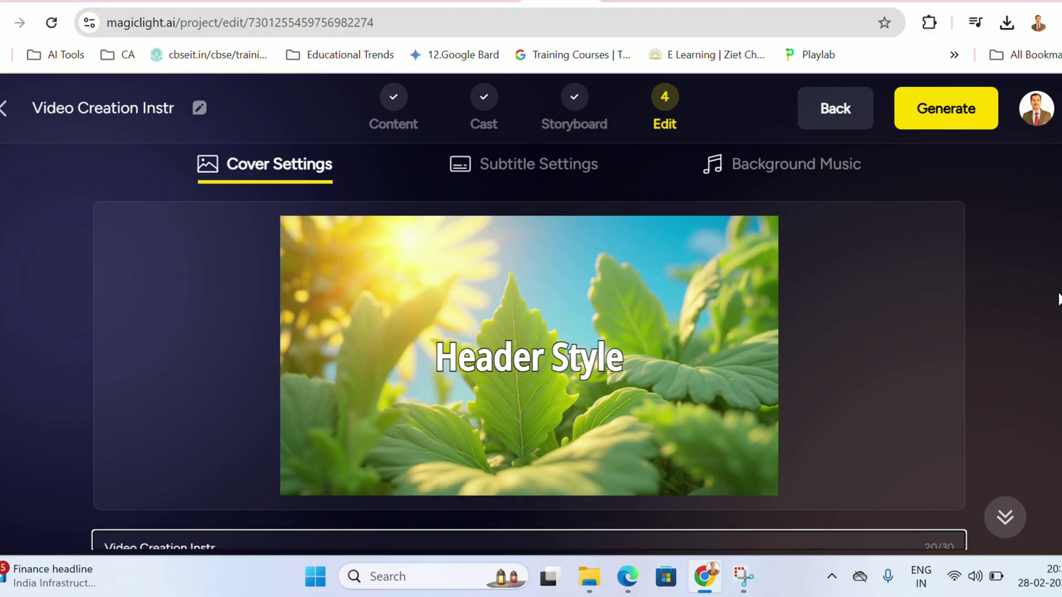
Step: Finish the cover title, then review the Subtitle Settings and Background Music tabs
left_click(1009, 517)
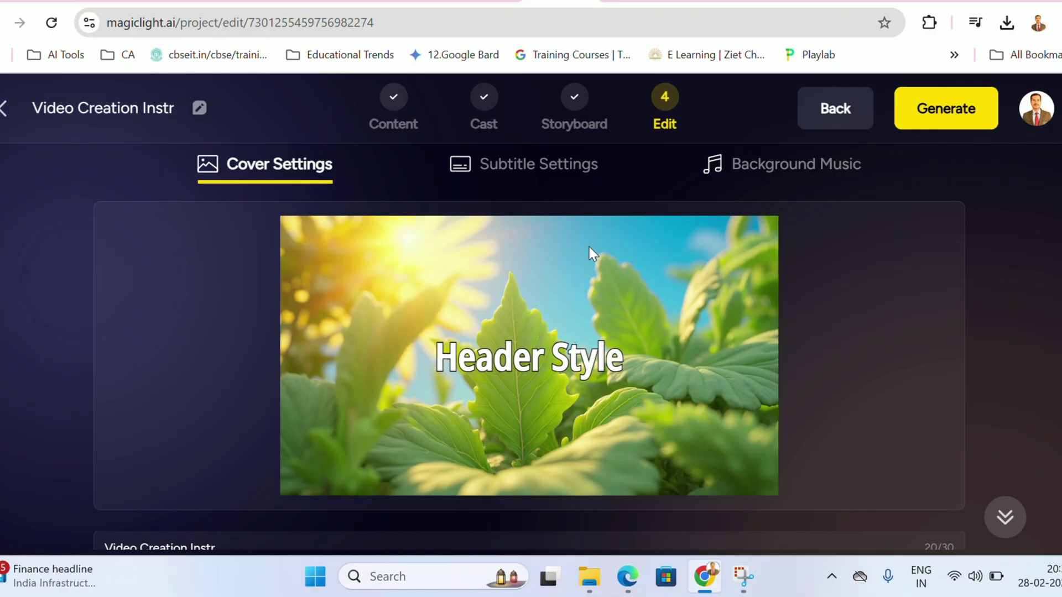
left_click(530, 170)
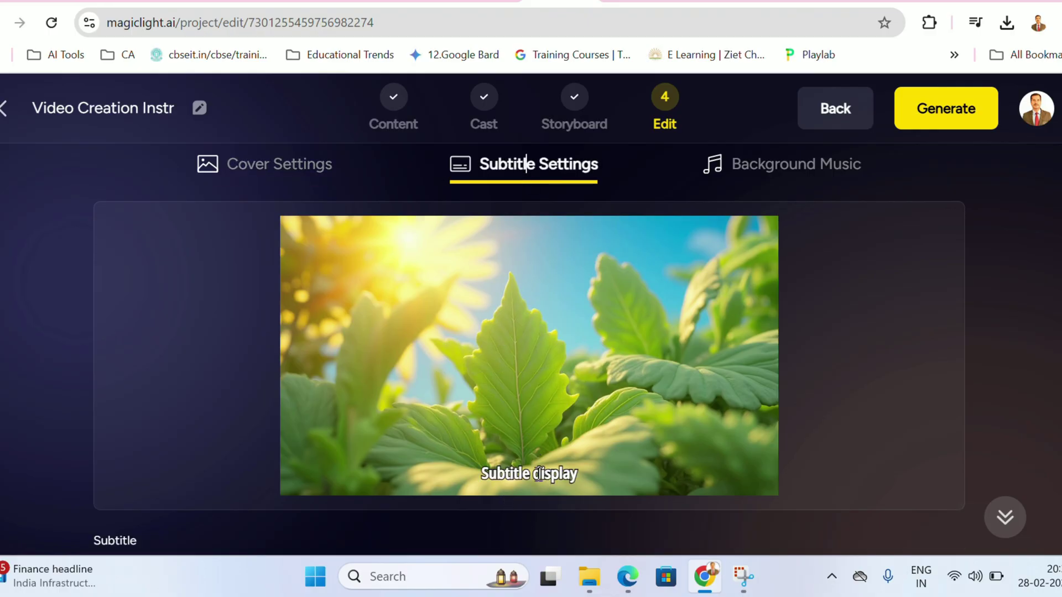
left_click(797, 172)
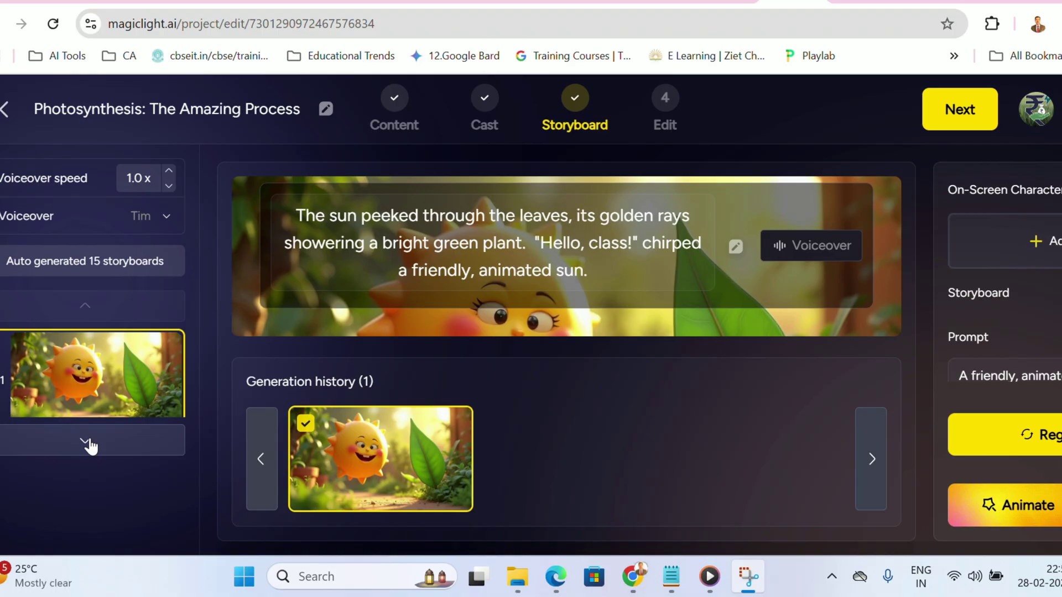
Step: Page through the storyboard scenes, including the stomata, chlorophyll and sunlight scenes
left_click(86, 441)
left_click(85, 441)
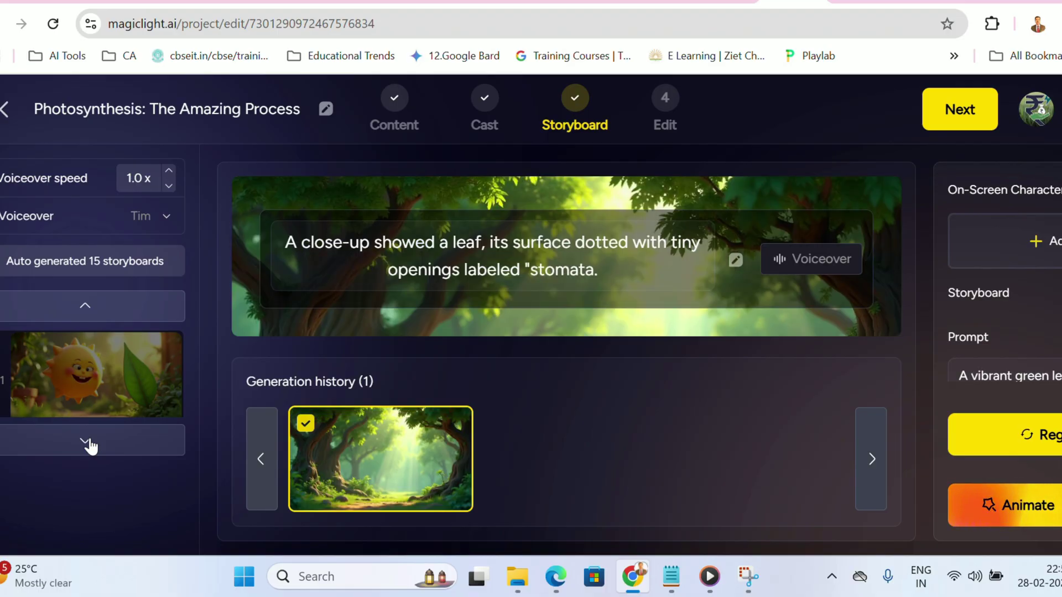
left_click(86, 441)
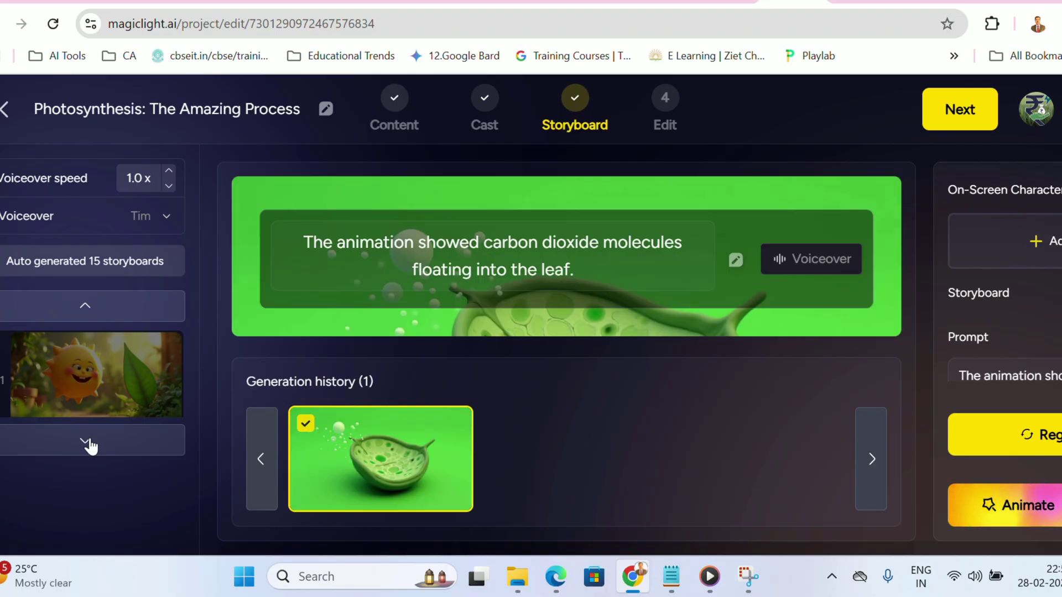
left_click(87, 441)
left_click(86, 441)
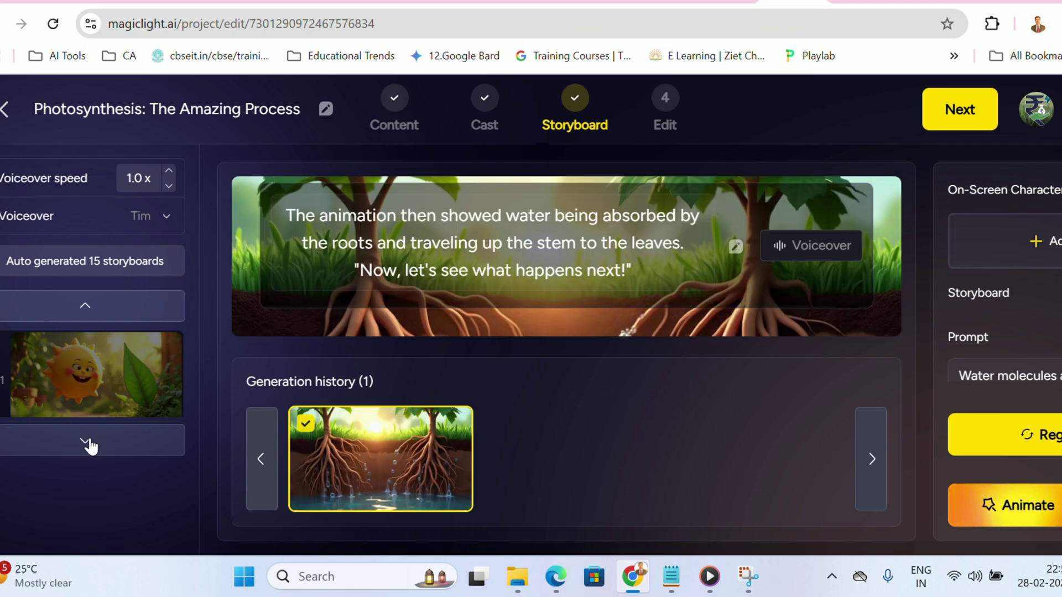
Step: Zoom out the page and bring up the animation options for the opening sun scene
key("ctrl+minus")
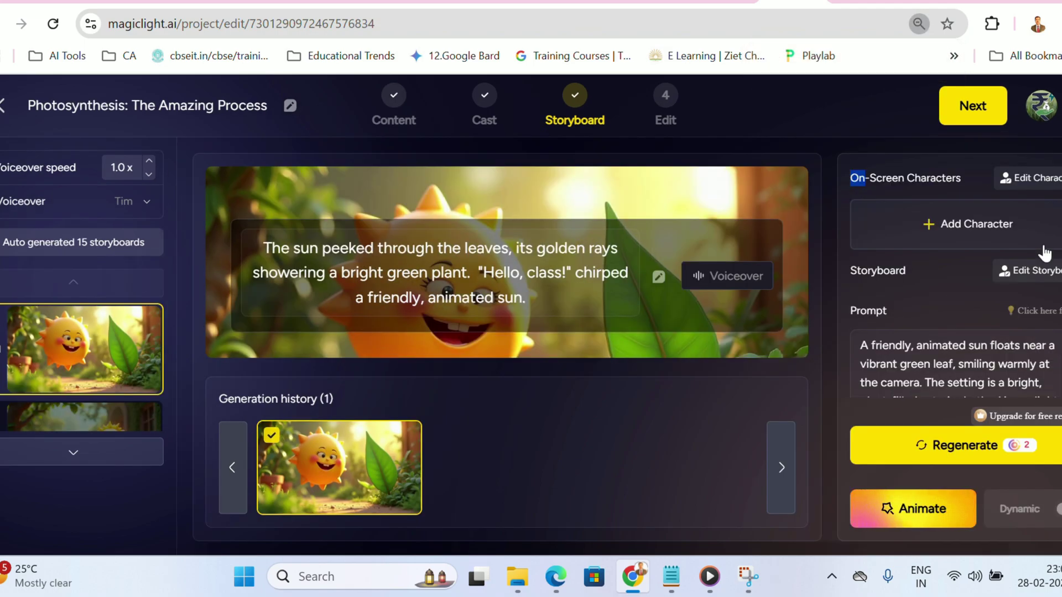
left_click(931, 364)
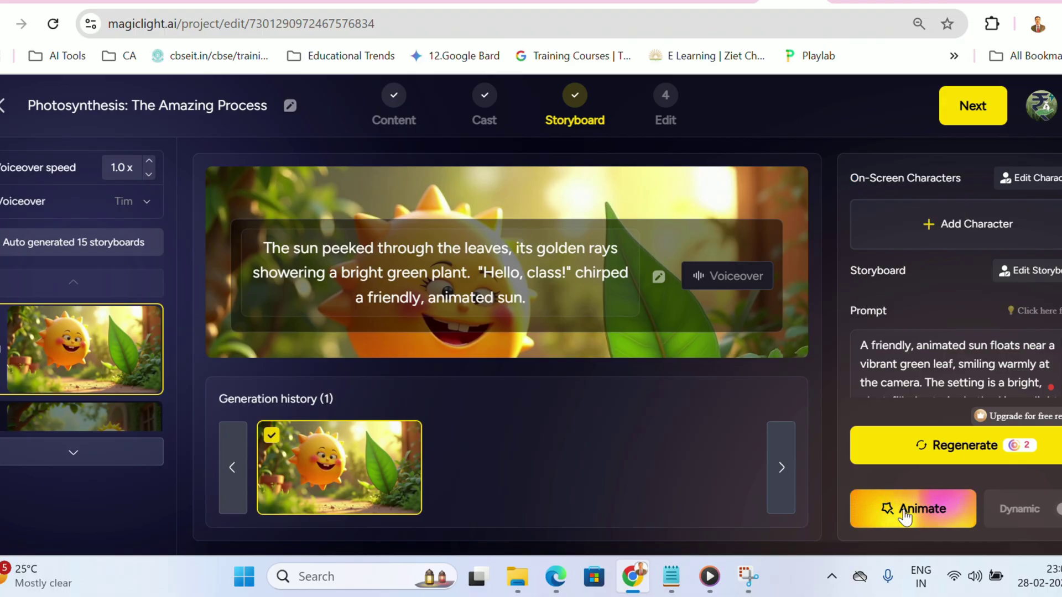
left_click(904, 514)
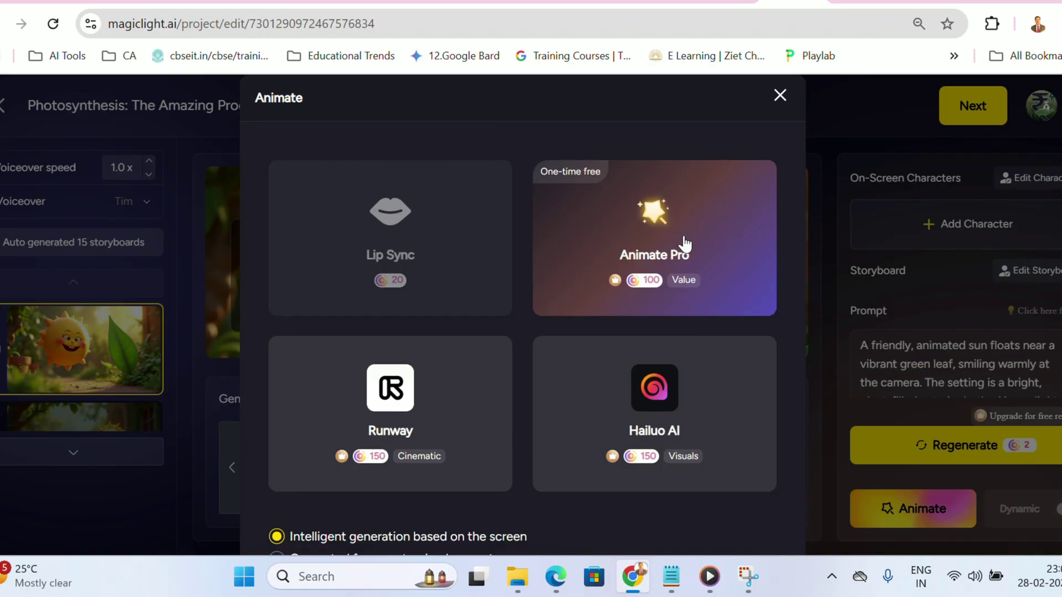
Step: Skip animating, then generate the Photosynthesis video at a 4:3 ratio
left_click(780, 98)
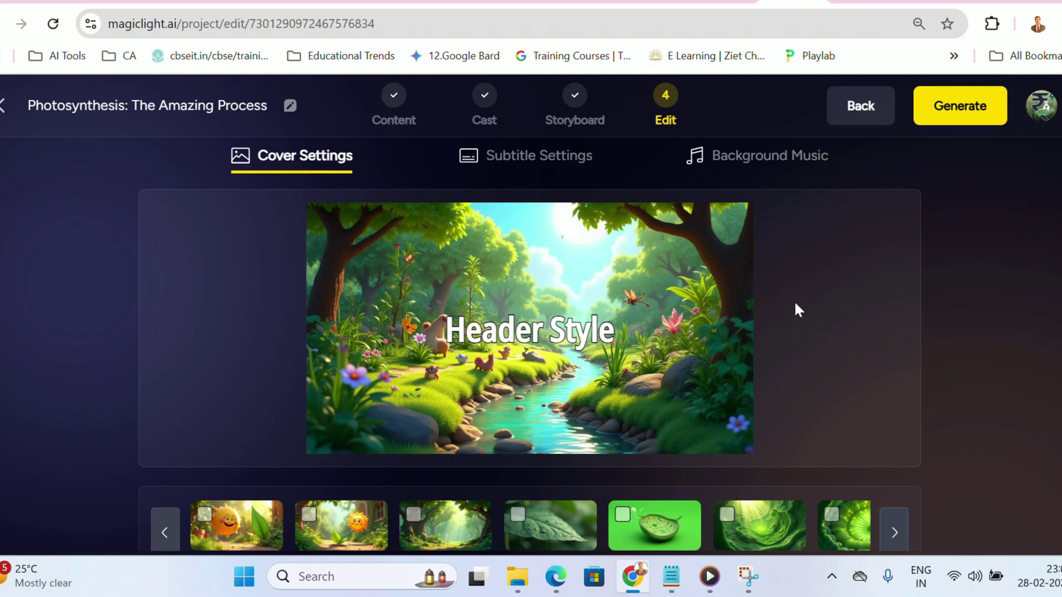
left_click(962, 107)
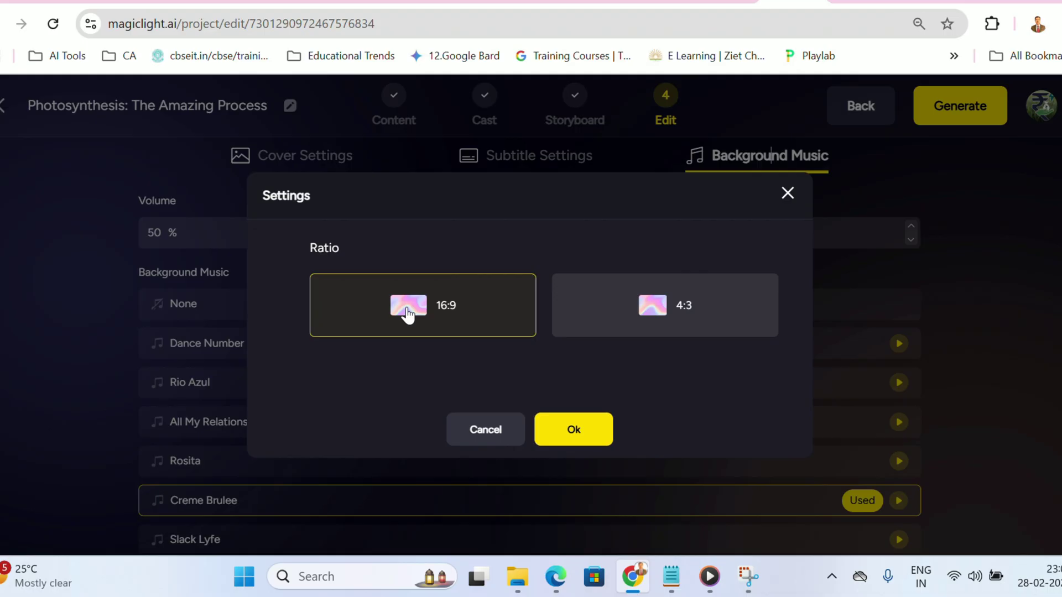
left_click(645, 323)
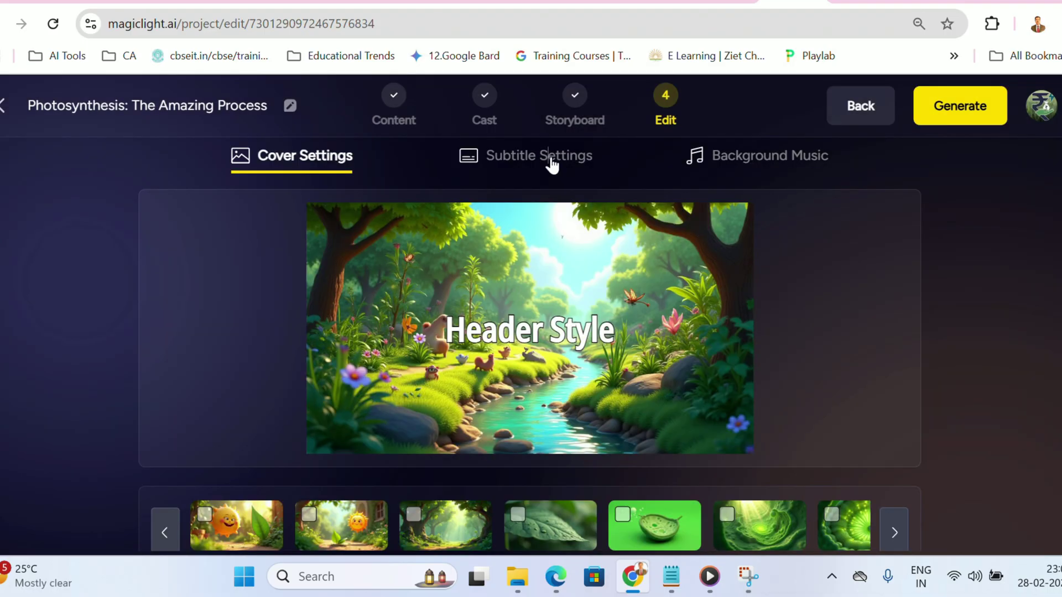
left_click(557, 159)
left_click(767, 160)
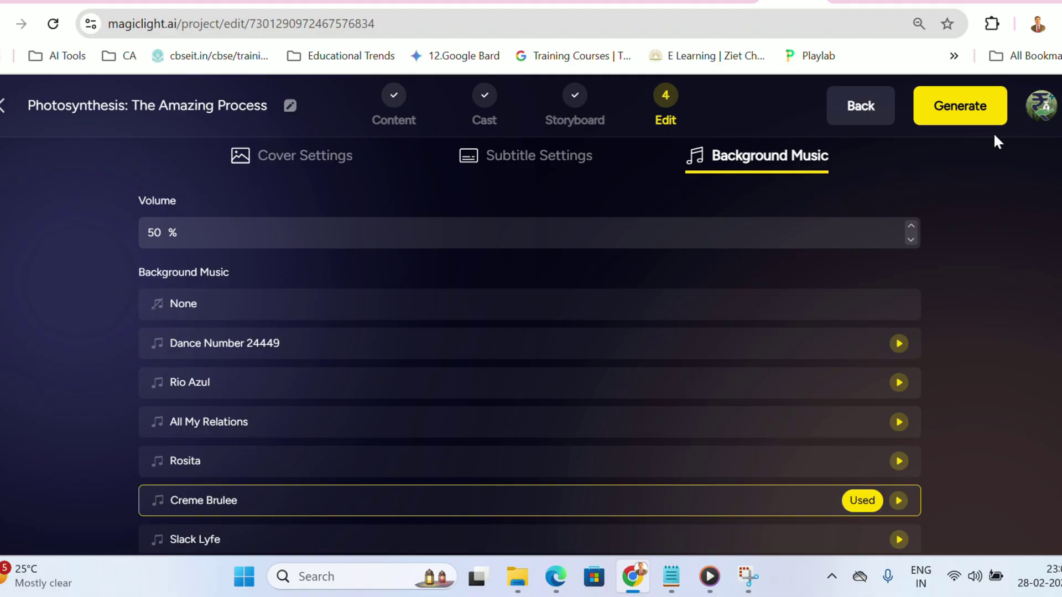
Step: Submit the generated Photosynthesis video and confirm publishing so it plays with subtitles
left_click(961, 109)
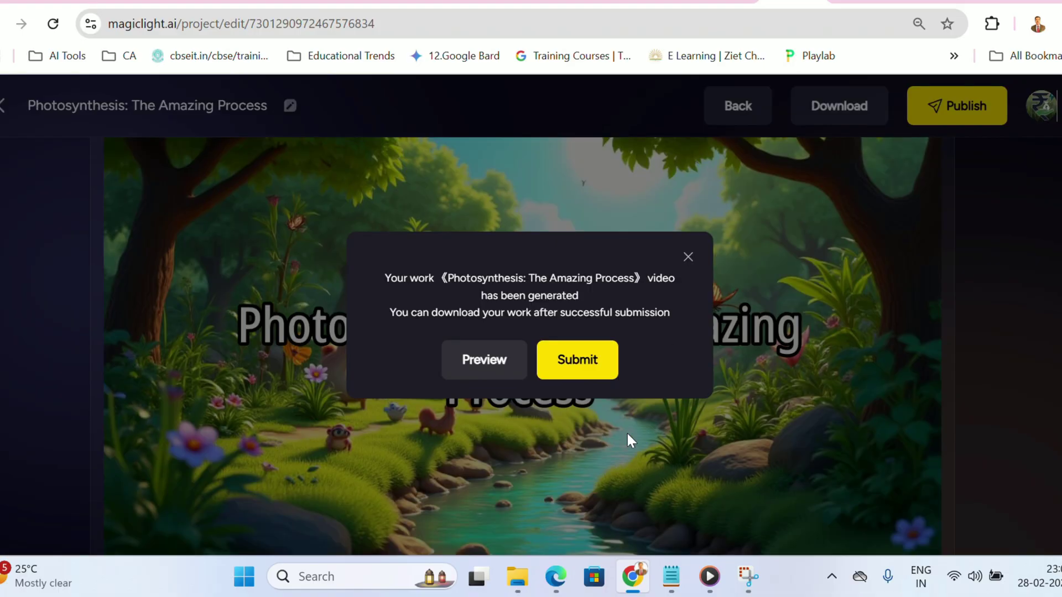
left_click(574, 370)
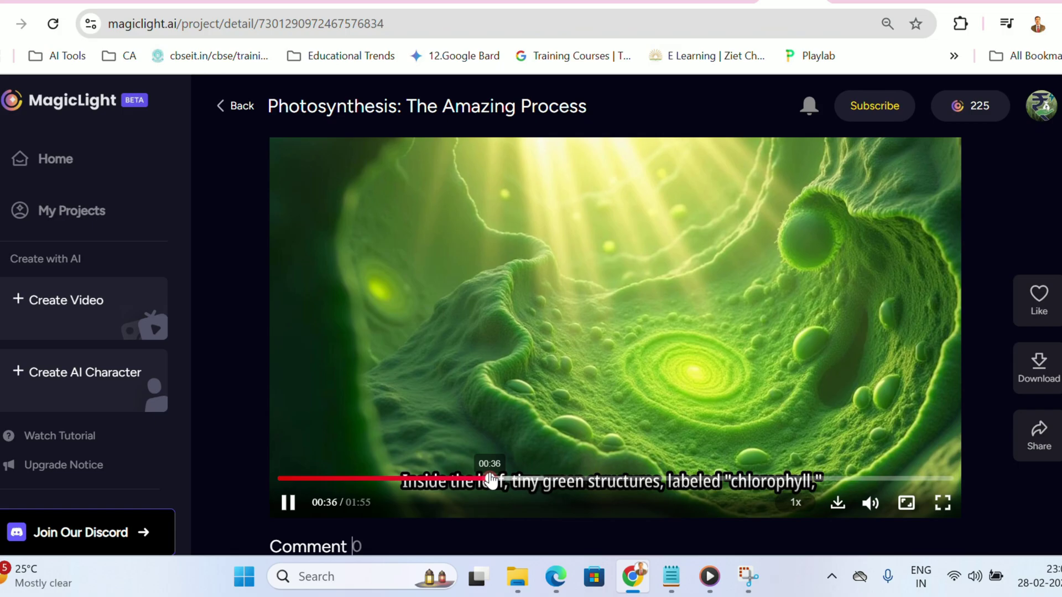